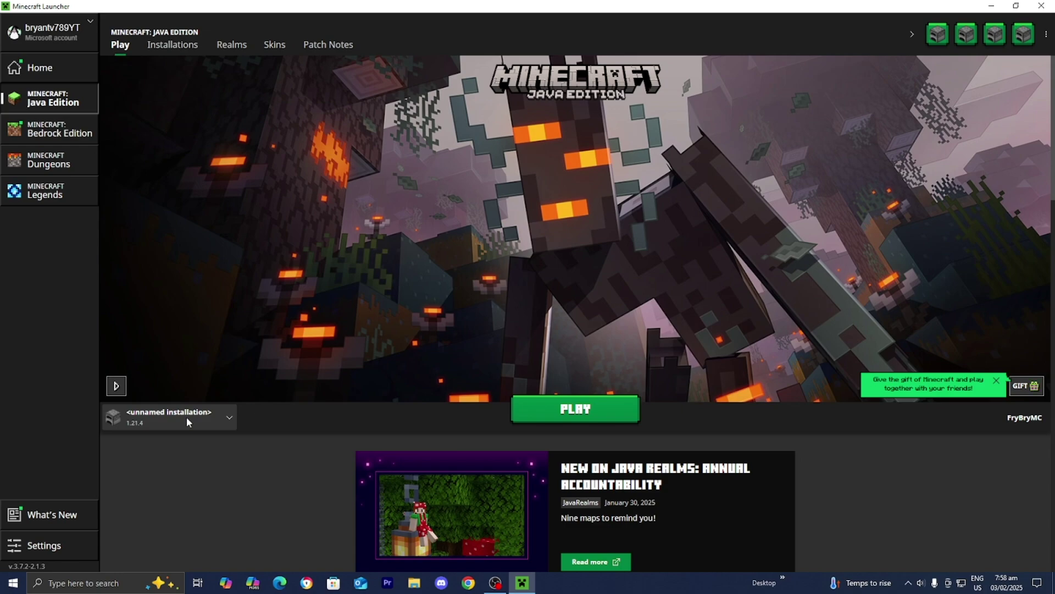
- Review the installations and version list, searching '1.16', then cancel the new installation
{"action": "left_click", "coordinate": [186, 416]}
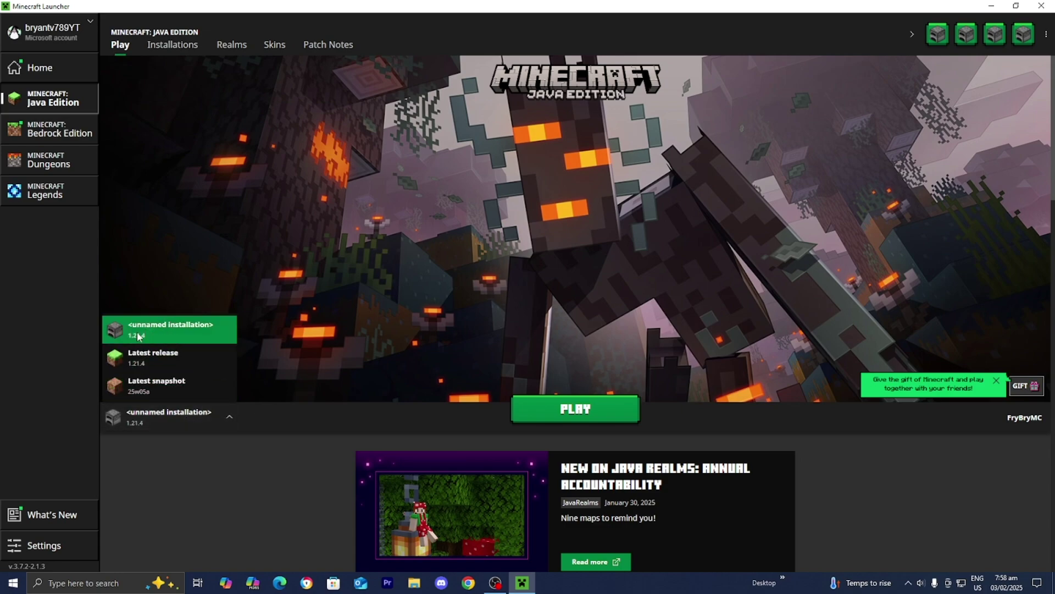
{"action": "left_click", "coordinate": [166, 323]}
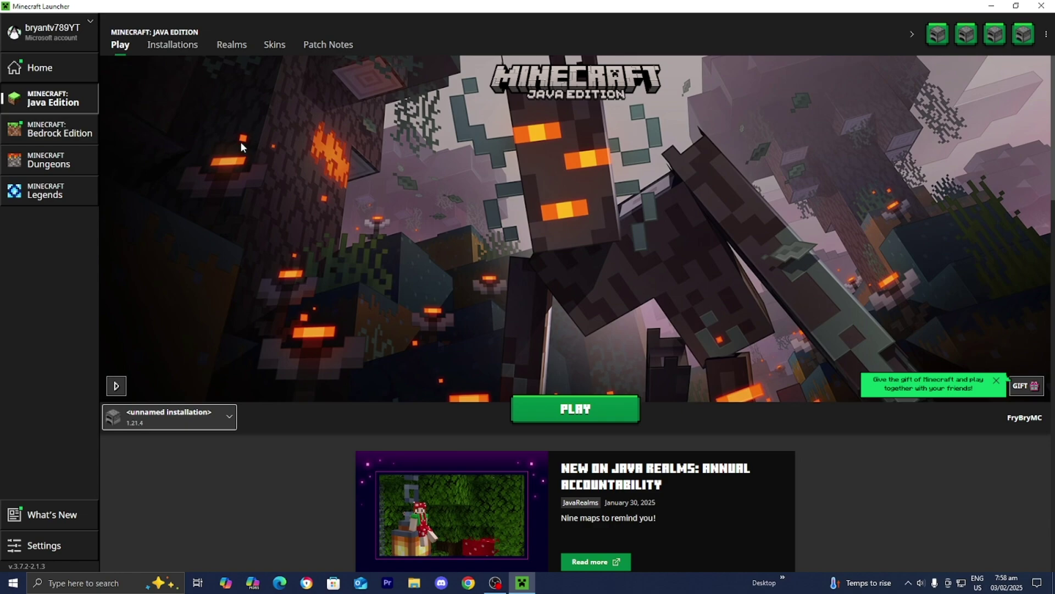
{"action": "left_click", "coordinate": [174, 49]}
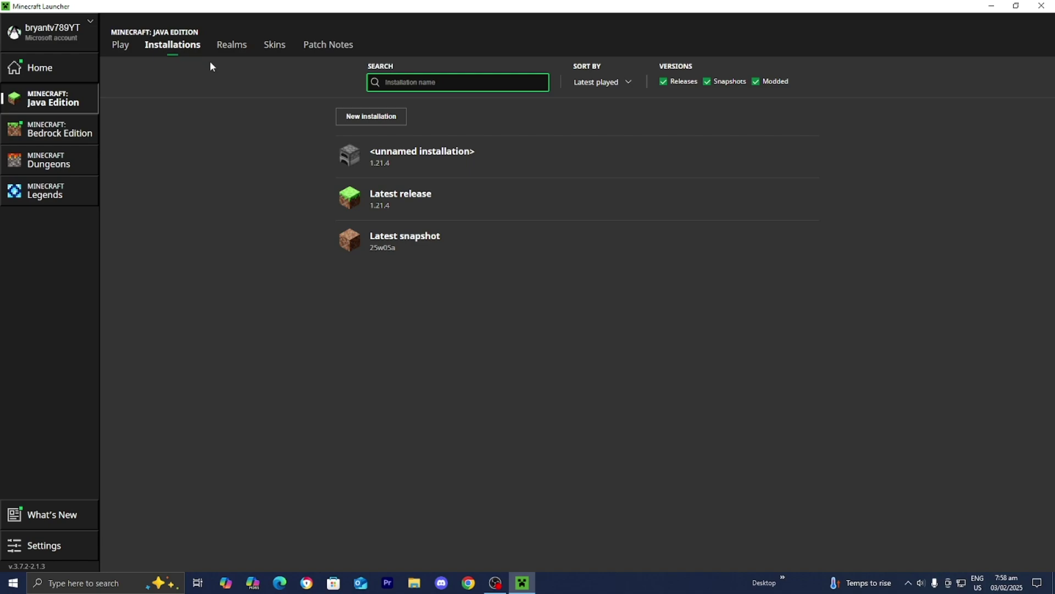
{"action": "left_click", "coordinate": [355, 118]}
{"action": "left_click", "coordinate": [477, 174]}
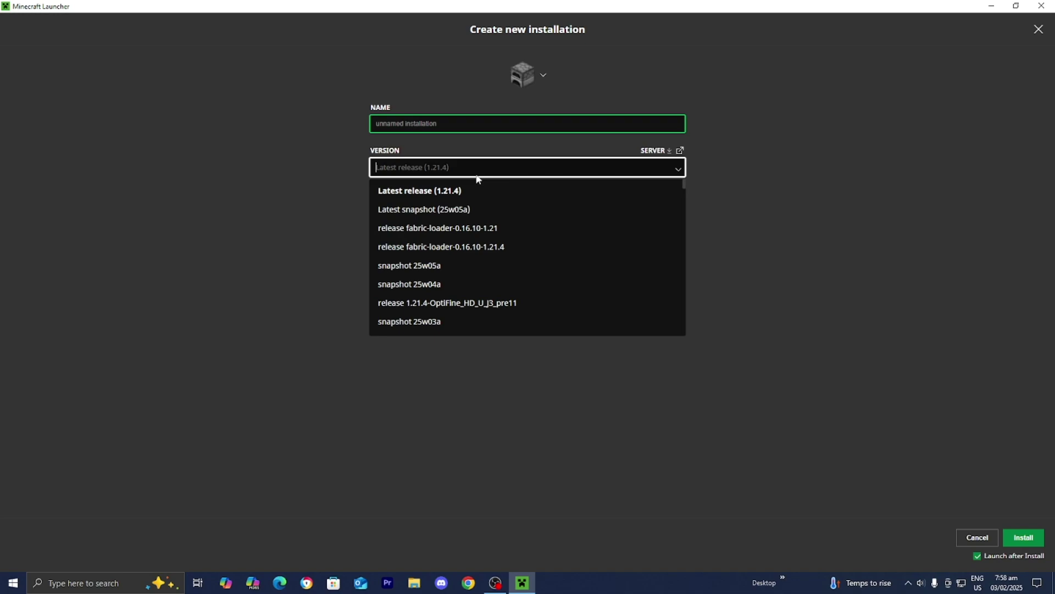
{"action": "type", "text": "1.16"}
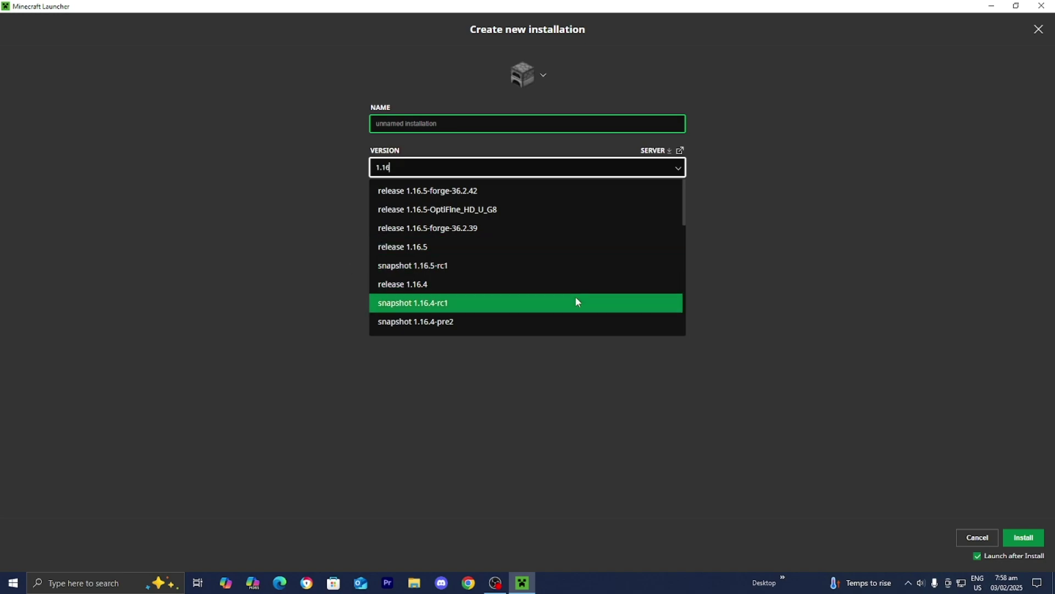
{"action": "left_click", "coordinate": [976, 537]}
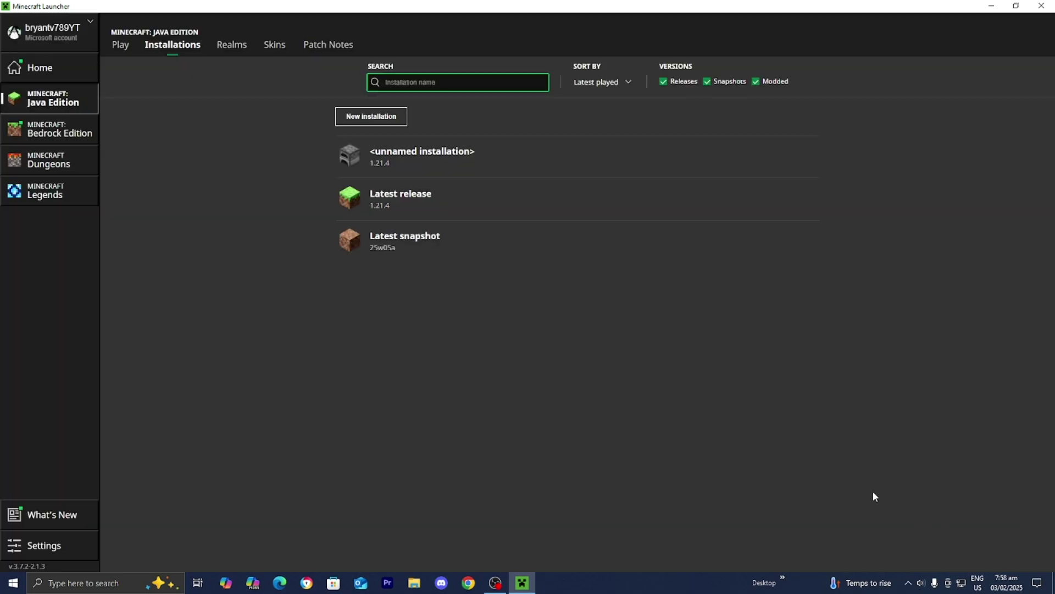
- Launch Minecraft 1.21.4 from the Play page to its title screen, then quit it
{"action": "left_click", "coordinate": [118, 46]}
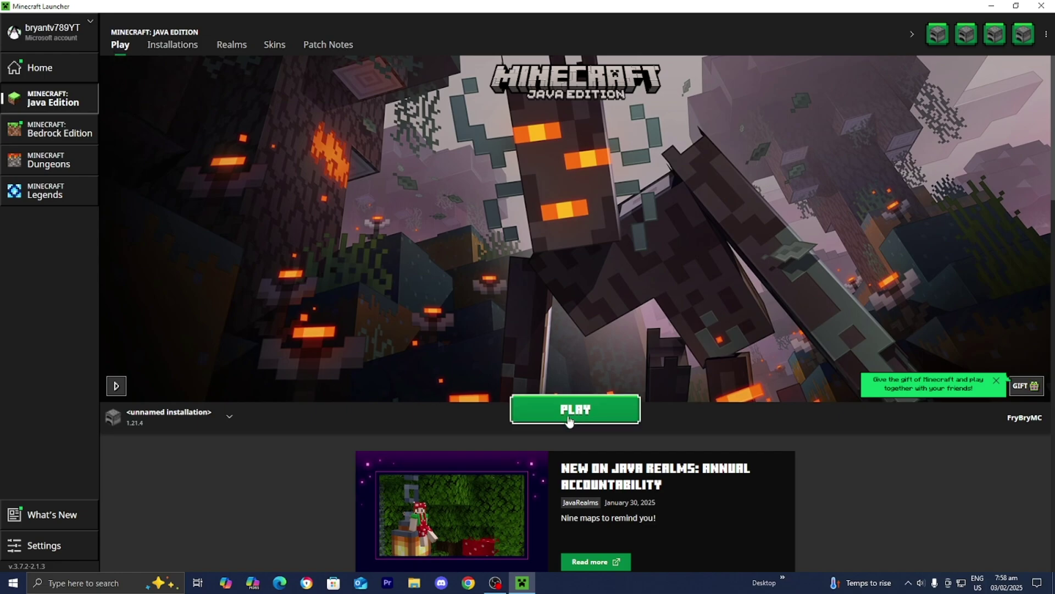
{"action": "left_click", "coordinate": [550, 407]}
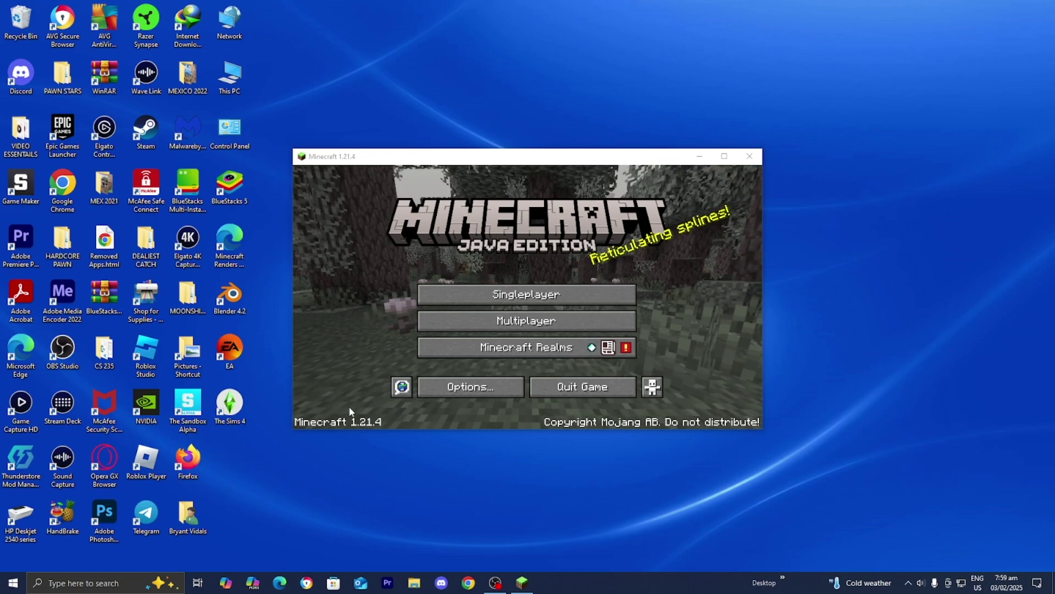
{"action": "left_click", "coordinate": [749, 156]}
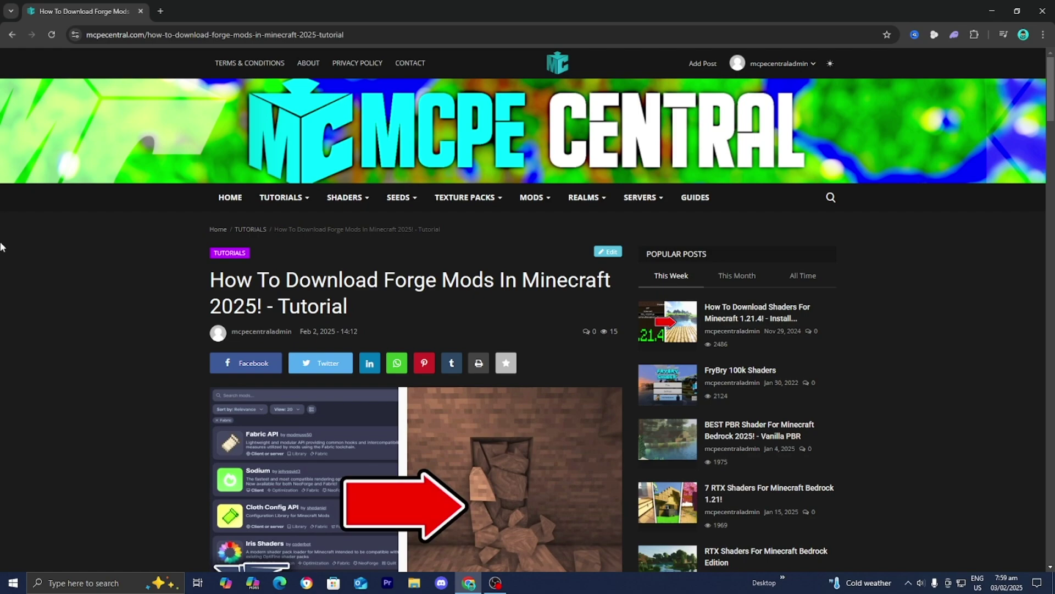
- Scroll the mcpecentral Forge mods tutorial down to Step 2: Download Forge
{"action": "scroll", "coordinate": [8, 246], "scroll_direction": "down", "scroll_amount": 2}
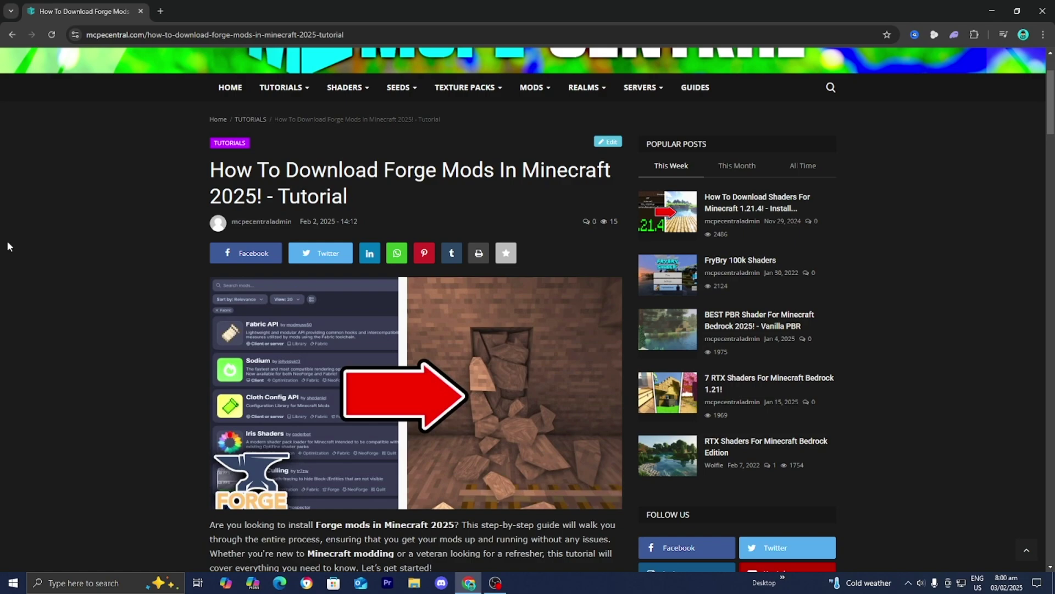
{"action": "scroll", "coordinate": [91, 252], "scroll_direction": "down", "scroll_amount": 7}
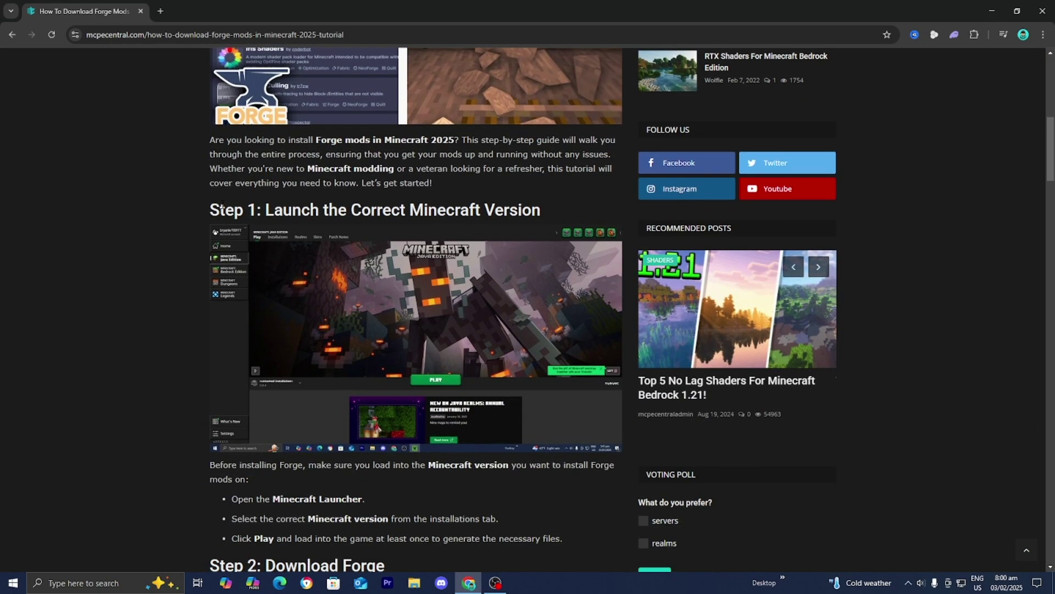
{"action": "scroll", "coordinate": [218, 219], "scroll_direction": "down", "scroll_amount": 5}
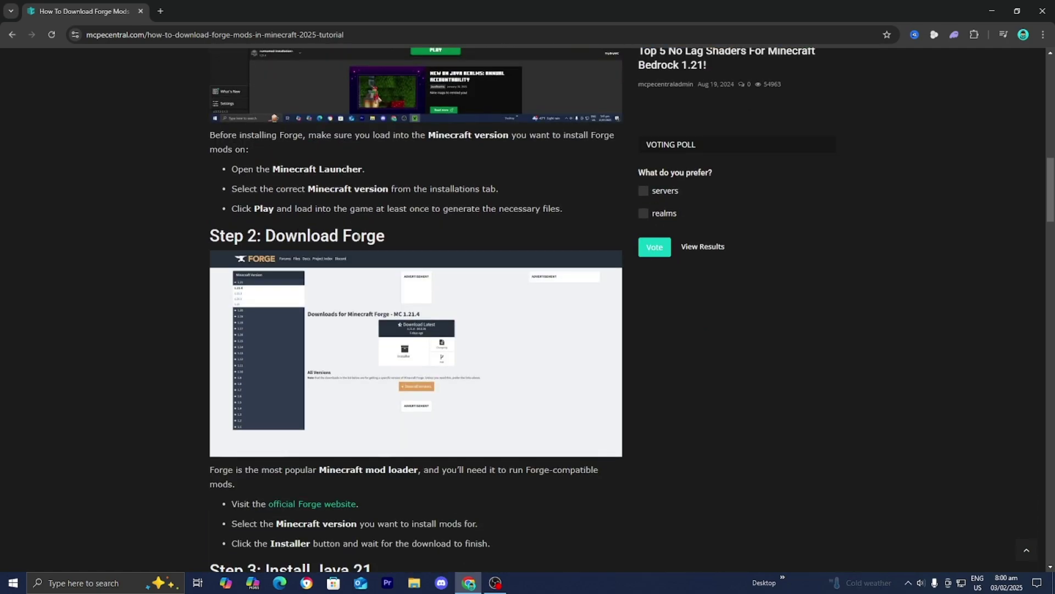
{"action": "scroll", "coordinate": [416, 307], "scroll_direction": "down", "scroll_amount": 2}
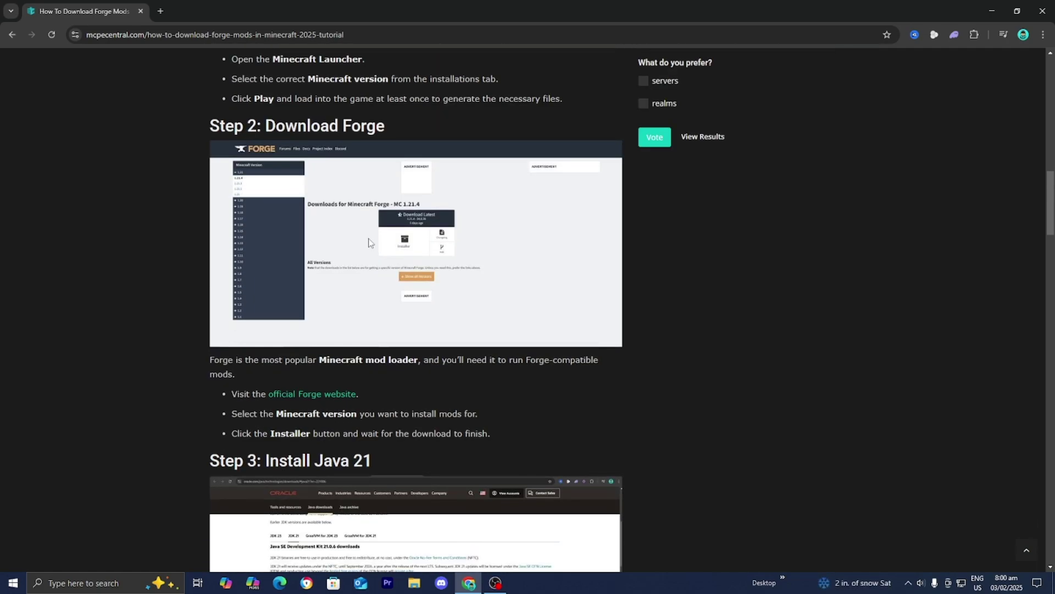
{"action": "scroll", "coordinate": [416, 308], "scroll_direction": "up", "scroll_amount": 1}
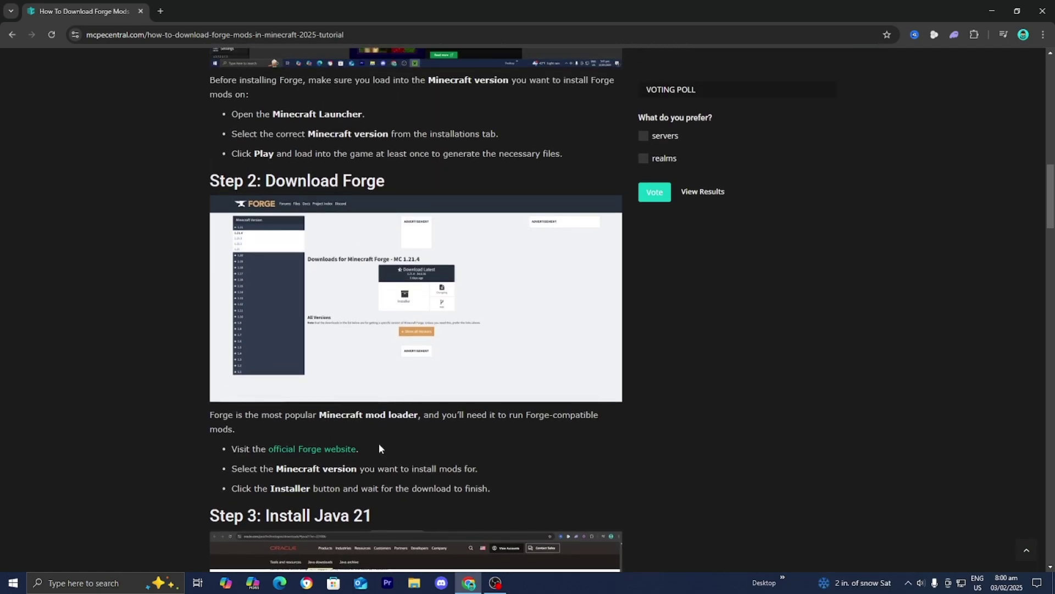
- Get forge-1.21.4-54.0.26-installer.jar via the official Forge site's Latest Installer link, skipping the ad
{"action": "left_click", "coordinate": [306, 451]}
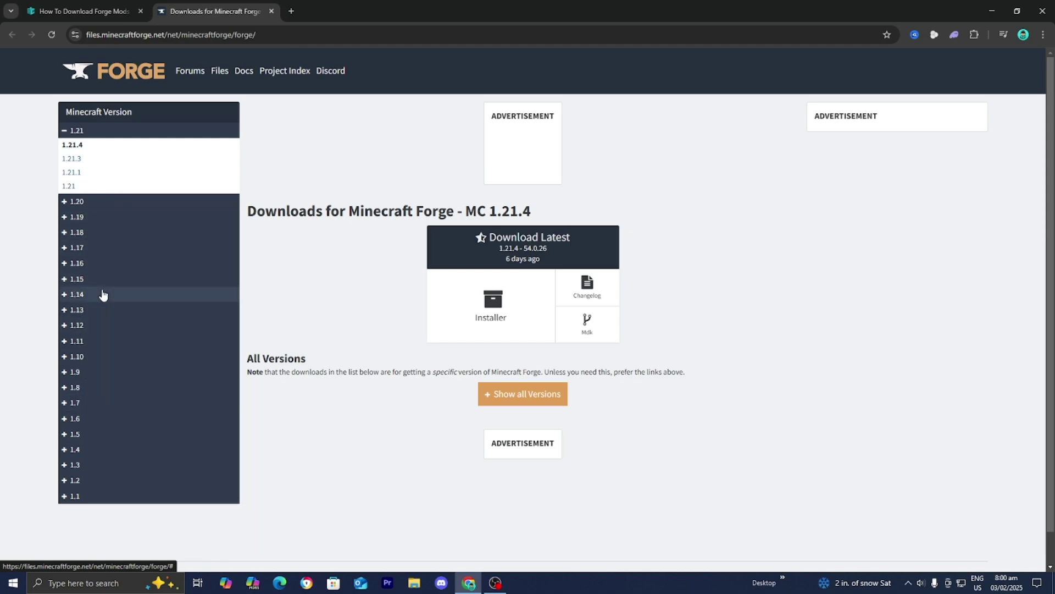
{"action": "left_click", "coordinate": [491, 311]}
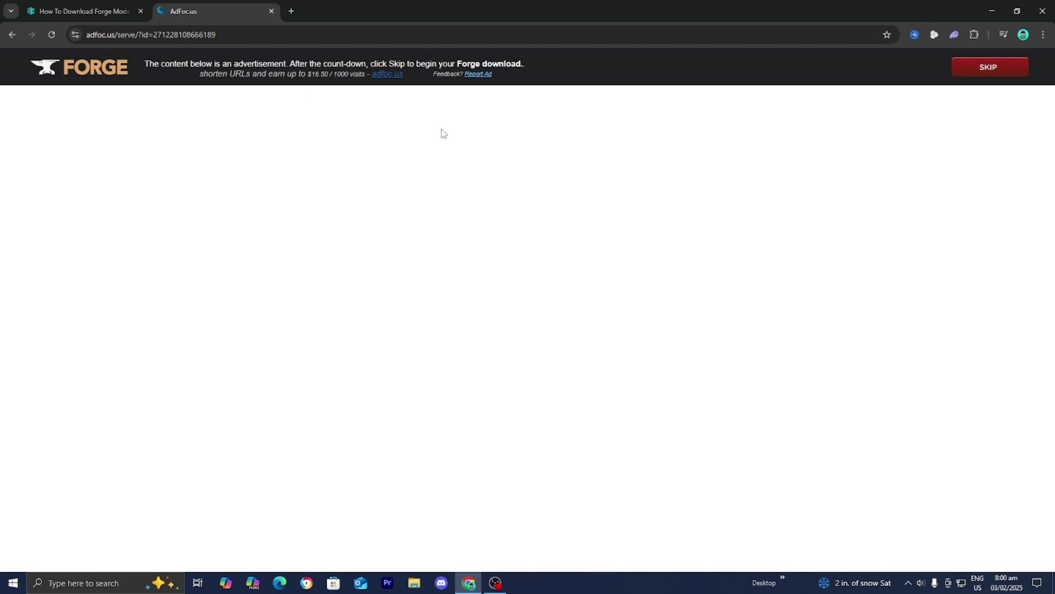
{"action": "left_click", "coordinate": [1000, 76]}
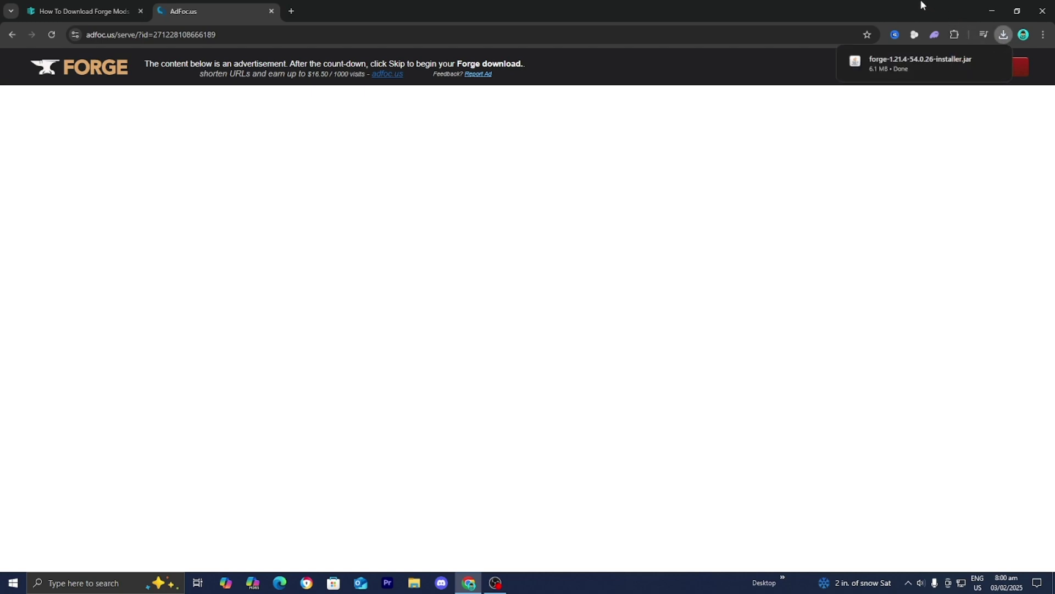
- Copy forge-1.21.4-54.0.26-installer.jar from Chrome's recent downloads onto the desktop
{"action": "left_click_drag", "start_coordinate": [922, 6], "coordinate": [819, 324]}
{"action": "left_click", "coordinate": [866, 341]}
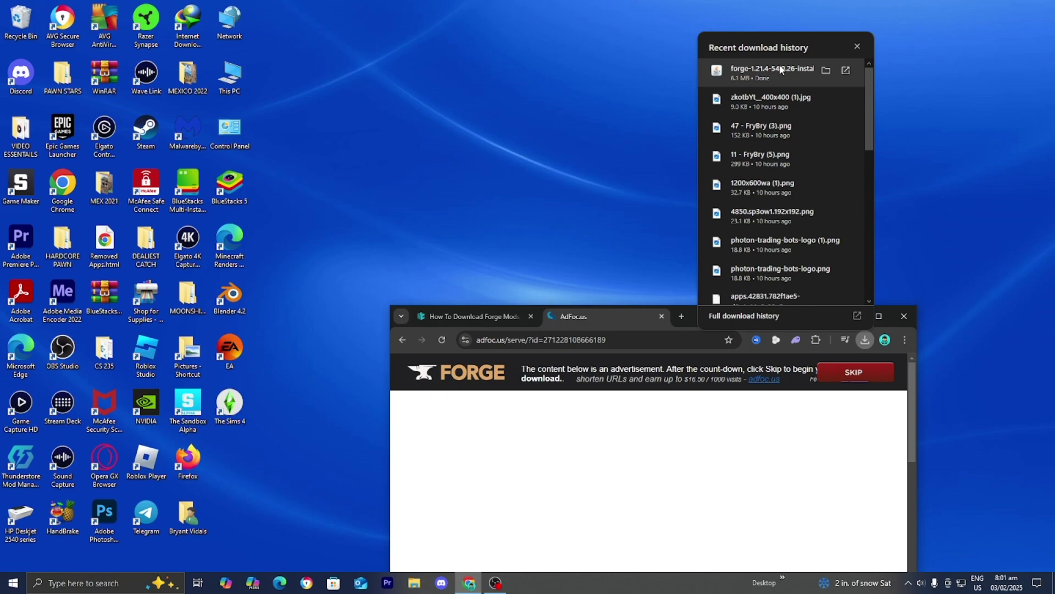
{"action": "left_click_drag", "start_coordinate": [780, 69], "coordinate": [543, 209]}
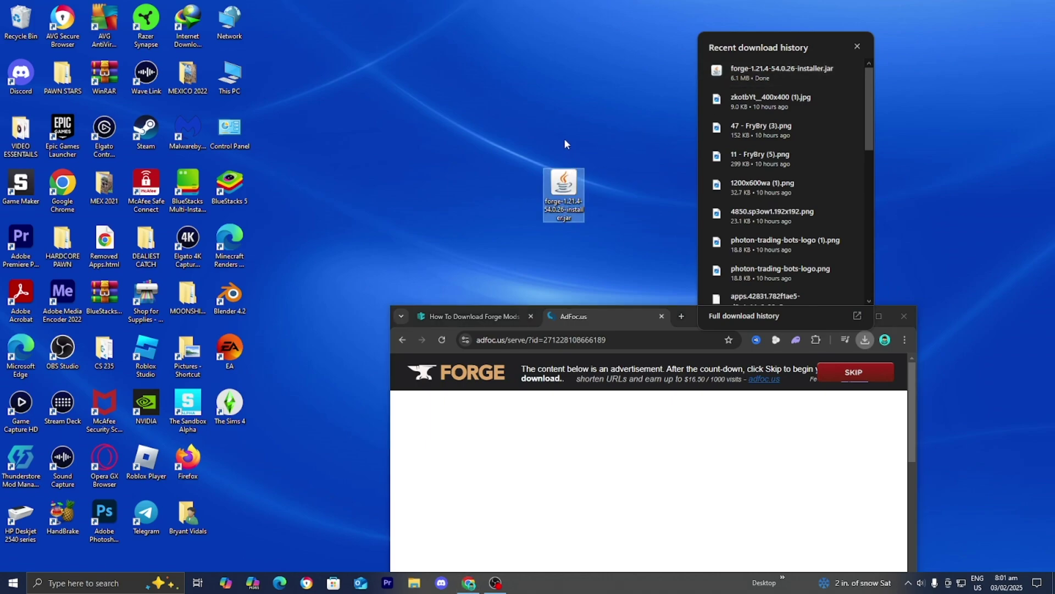
- Close the downloads list, maximize Chrome and go back to the Forge tutorial tab
{"action": "left_click", "coordinate": [631, 442]}
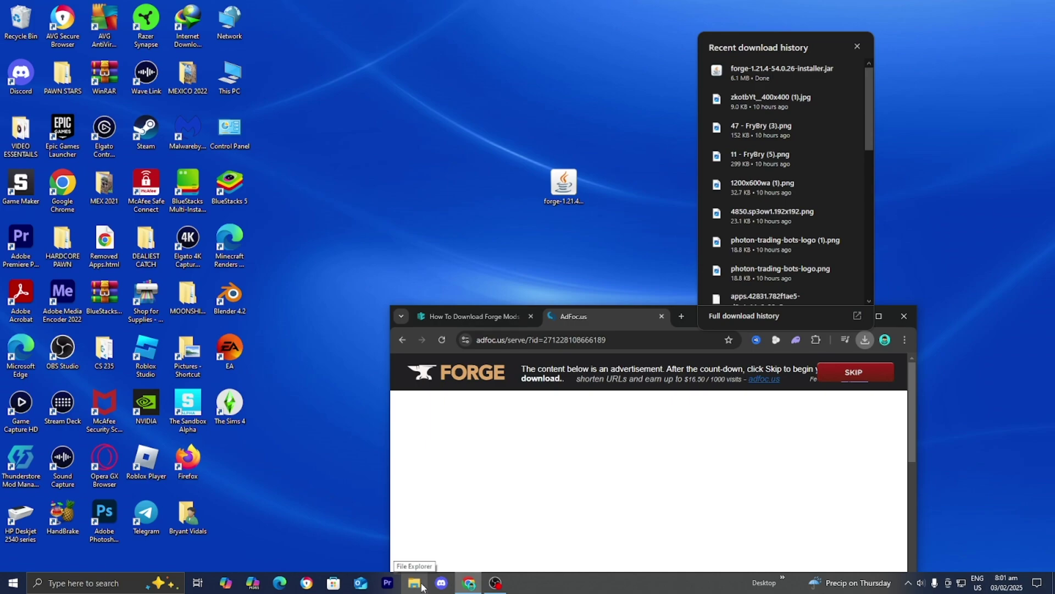
{"action": "left_click", "coordinate": [563, 187]}
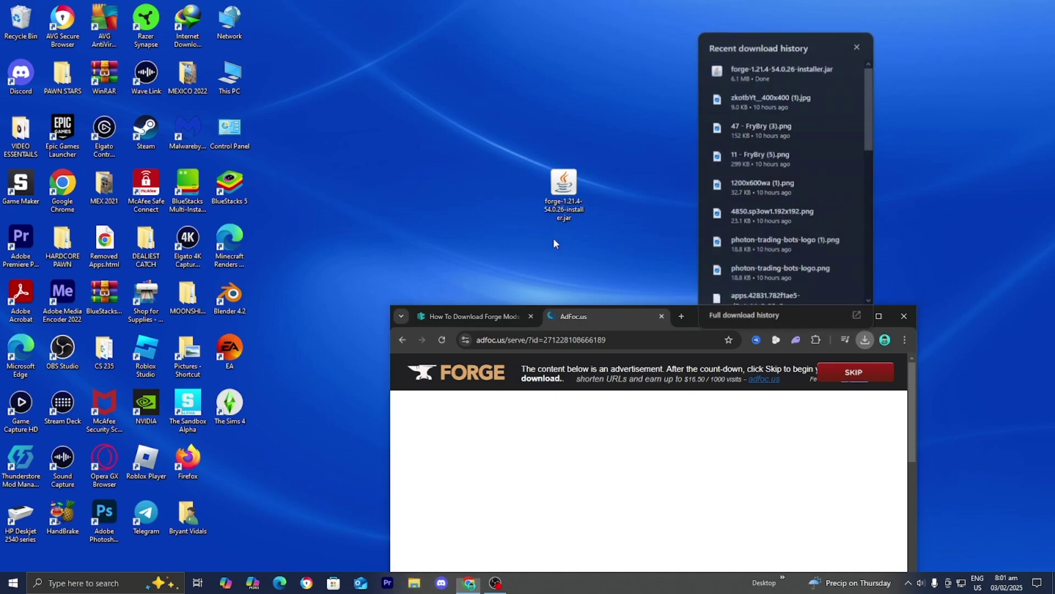
{"action": "left_click", "coordinate": [879, 316]}
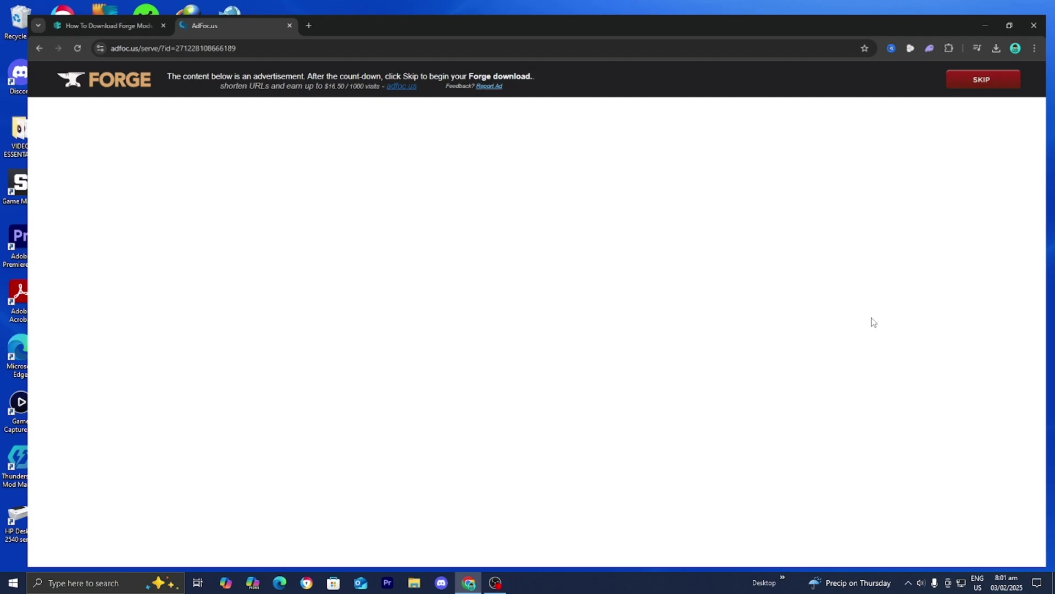
{"action": "left_click", "coordinate": [81, 6]}
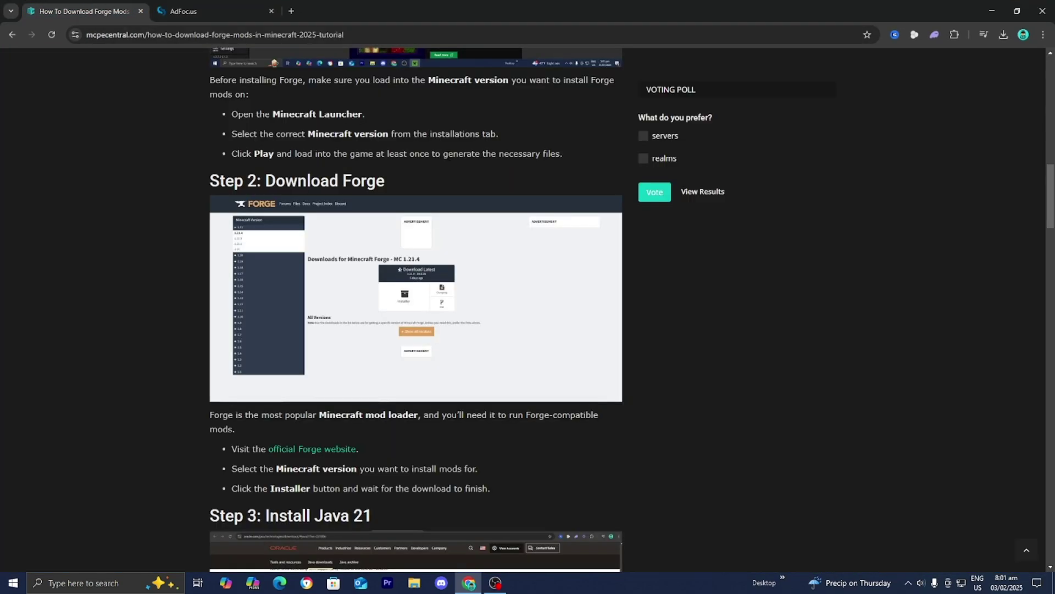
- Scroll the mcpecentral article down to the Step 3: Install Java 21 section
{"action": "scroll", "coordinate": [443, 214], "scroll_direction": "down", "scroll_amount": 6}
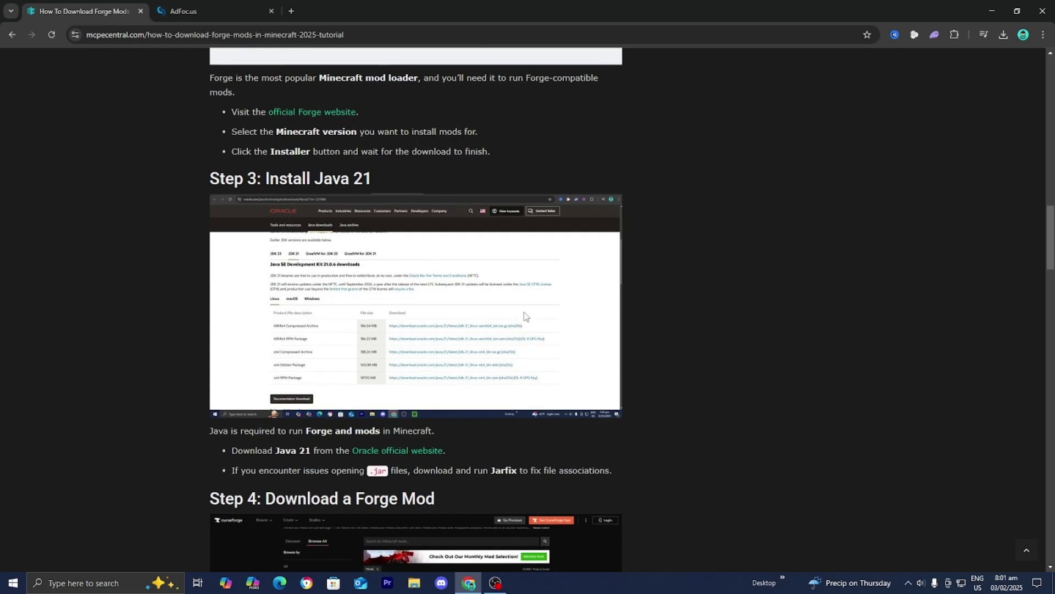
{"action": "scroll", "coordinate": [495, 329], "scroll_direction": "down", "scroll_amount": 1}
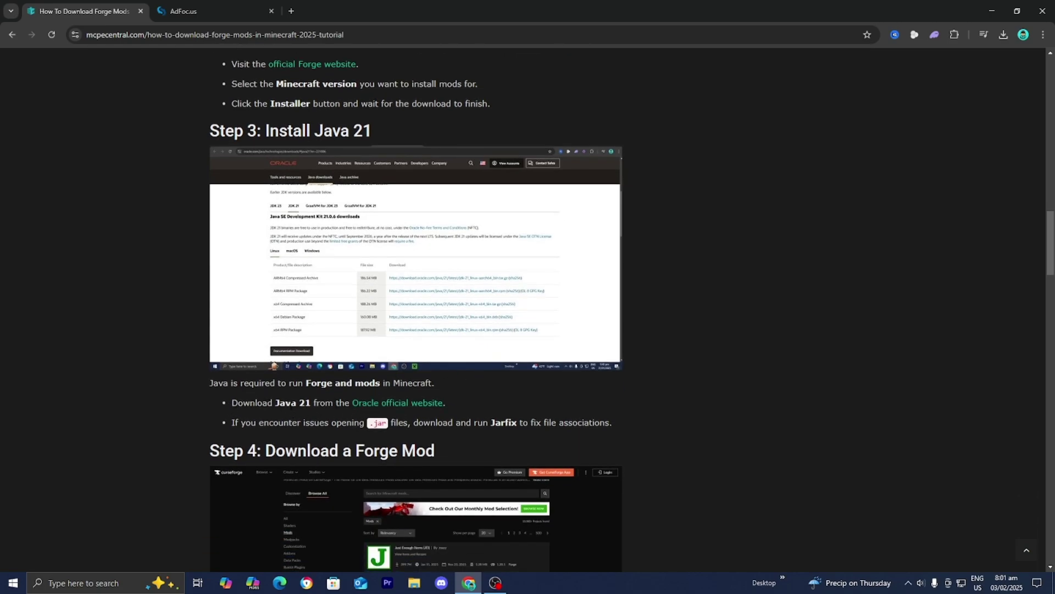
- On Oracle's Java downloads, choose JDK 21, then Windows, and highlight the 164.31 MB x64 Installer
{"action": "left_click", "coordinate": [399, 406]}
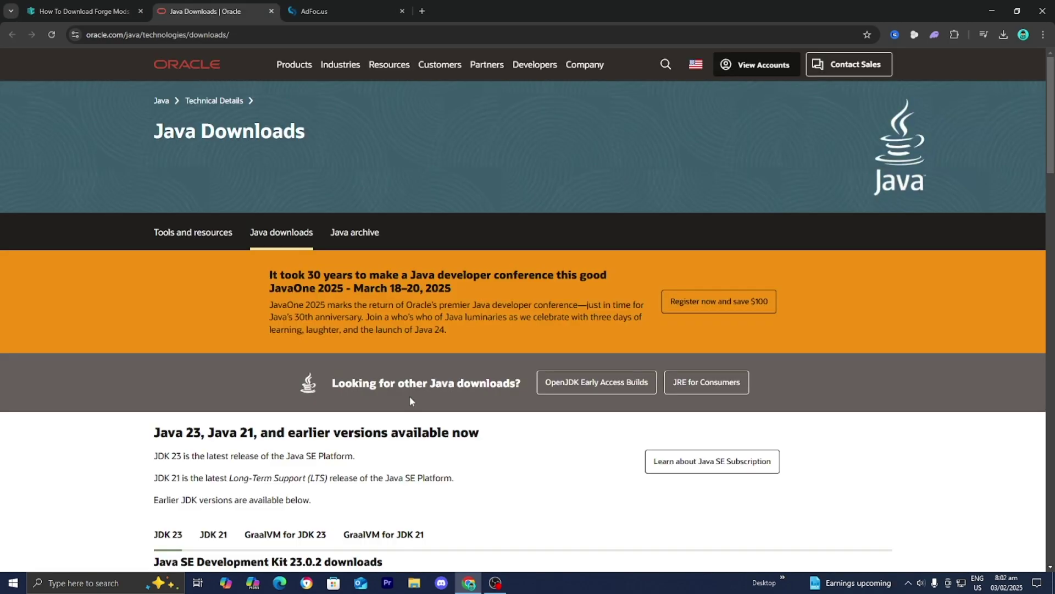
{"action": "scroll", "coordinate": [407, 392], "scroll_direction": "down", "scroll_amount": 6}
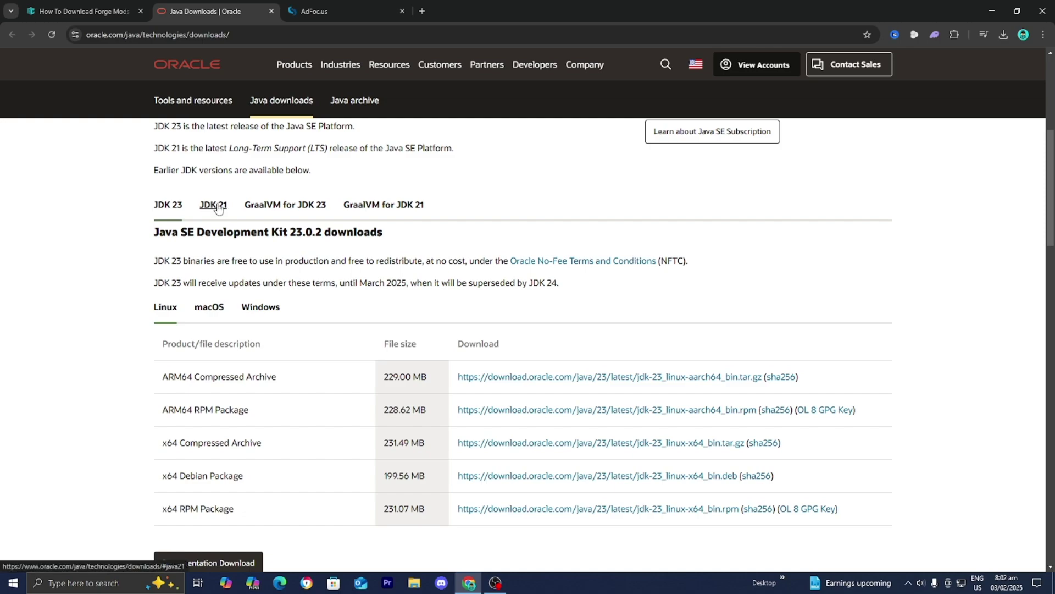
{"action": "left_click", "coordinate": [218, 208]}
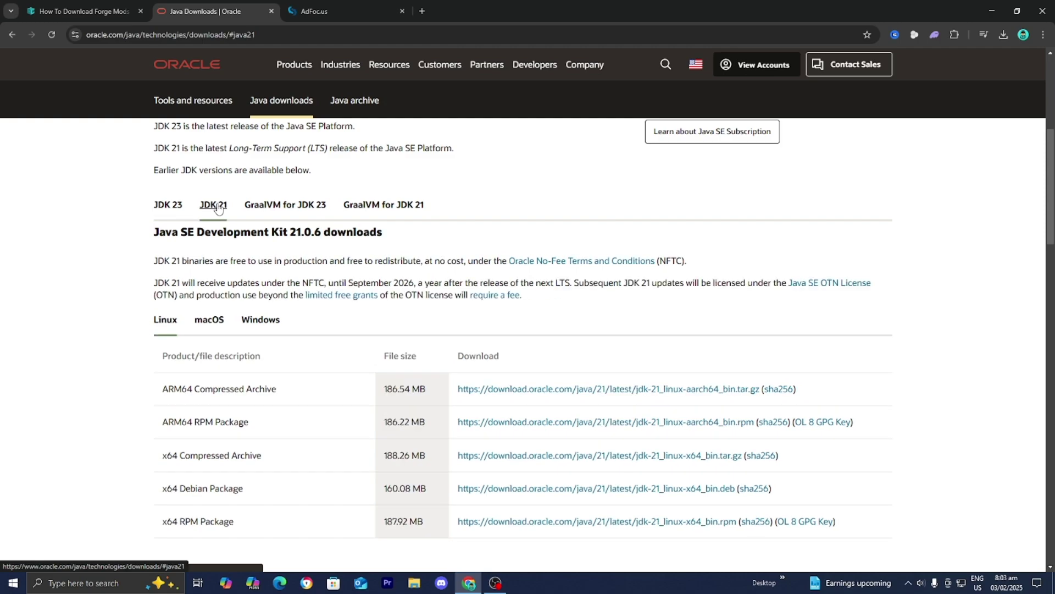
{"action": "scroll", "coordinate": [220, 212], "scroll_direction": "down", "scroll_amount": 1}
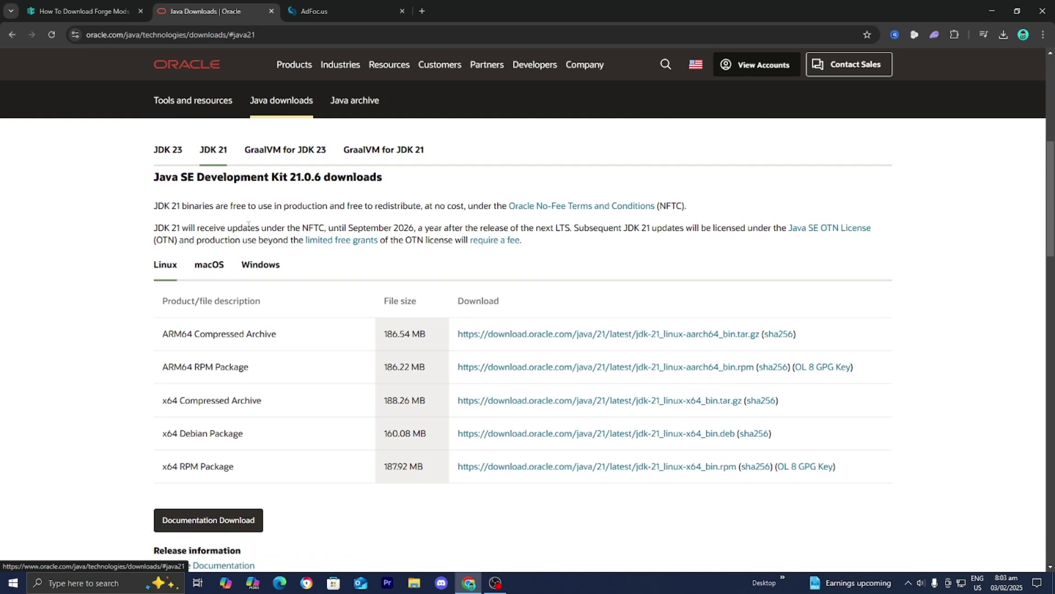
{"action": "left_click", "coordinate": [251, 268]}
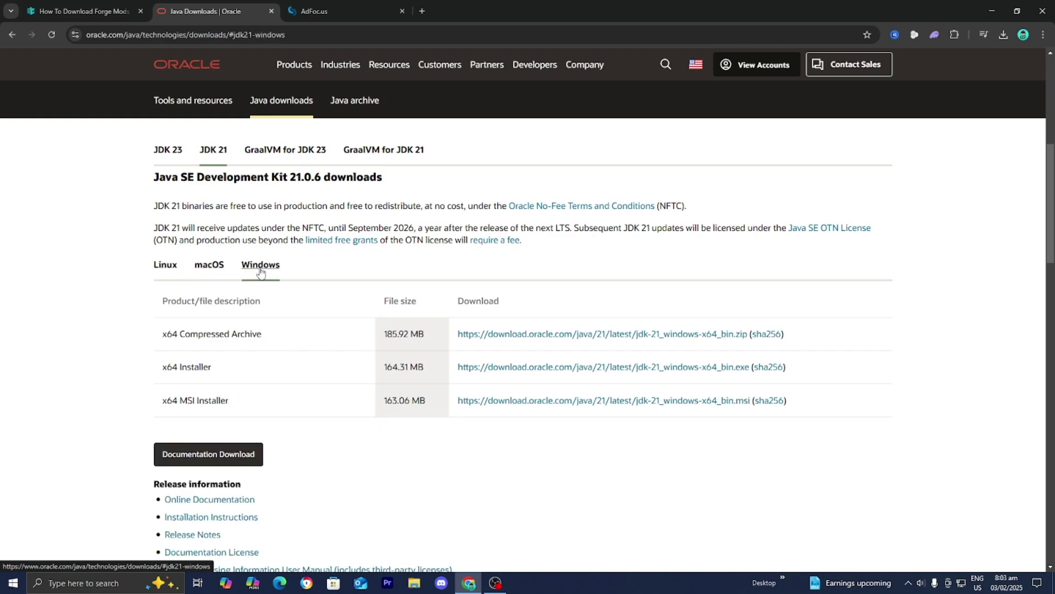
{"action": "left_click_drag", "start_coordinate": [232, 381], "coordinate": [164, 376]}
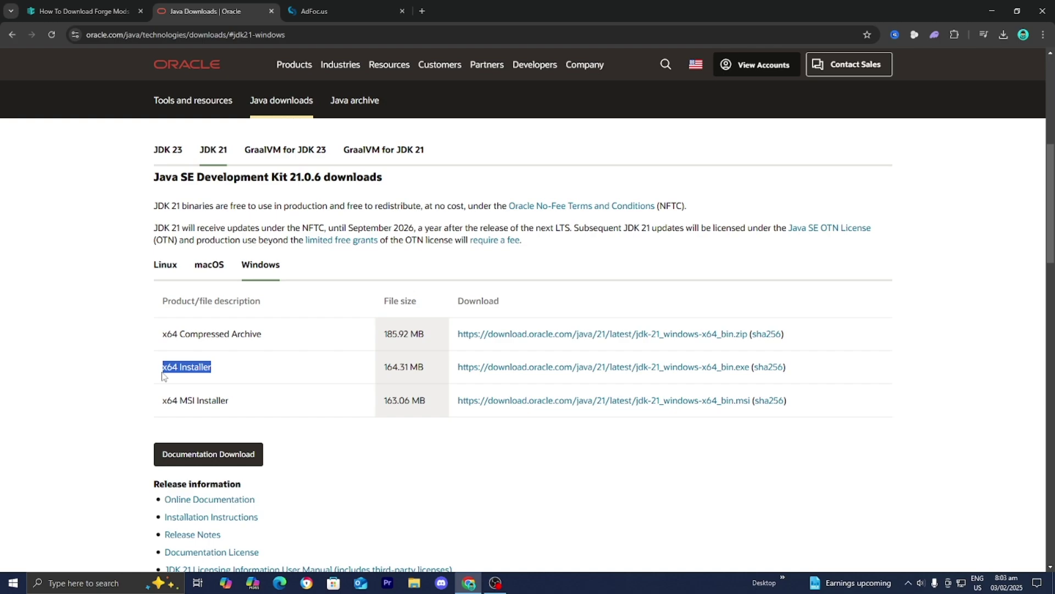
- Search 'jarfix download' in a new tab, open the johann.loefflmann.net Jarfix page, then return to the tutorial
{"action": "left_click", "coordinate": [427, 14]}
{"action": "type", "text": "jarfix"}
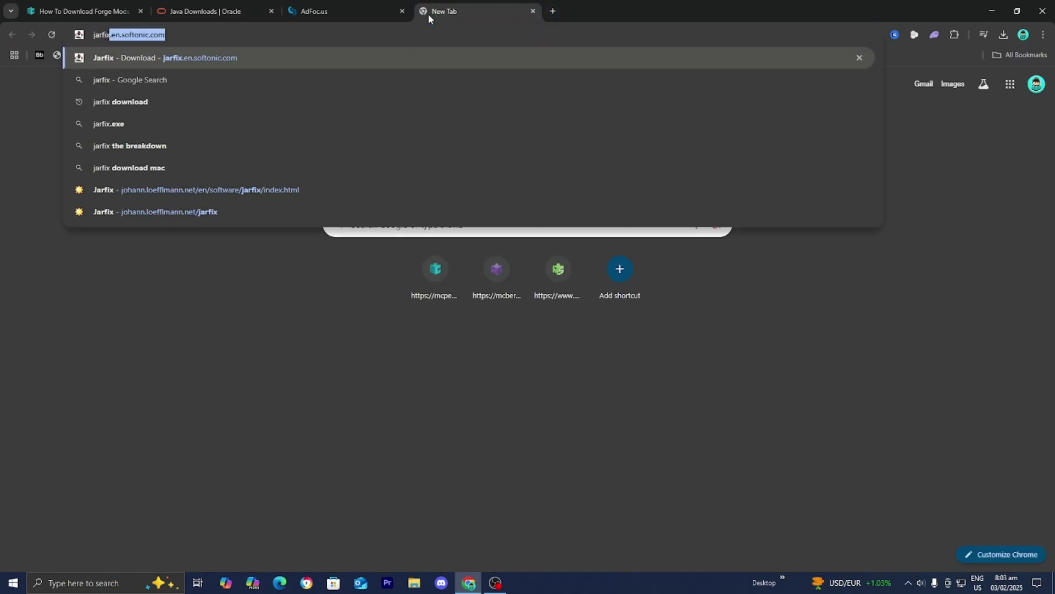
{"action": "key", "text": "Down"}
{"action": "key", "text": "Down"}
{"action": "key", "text": "Return"}
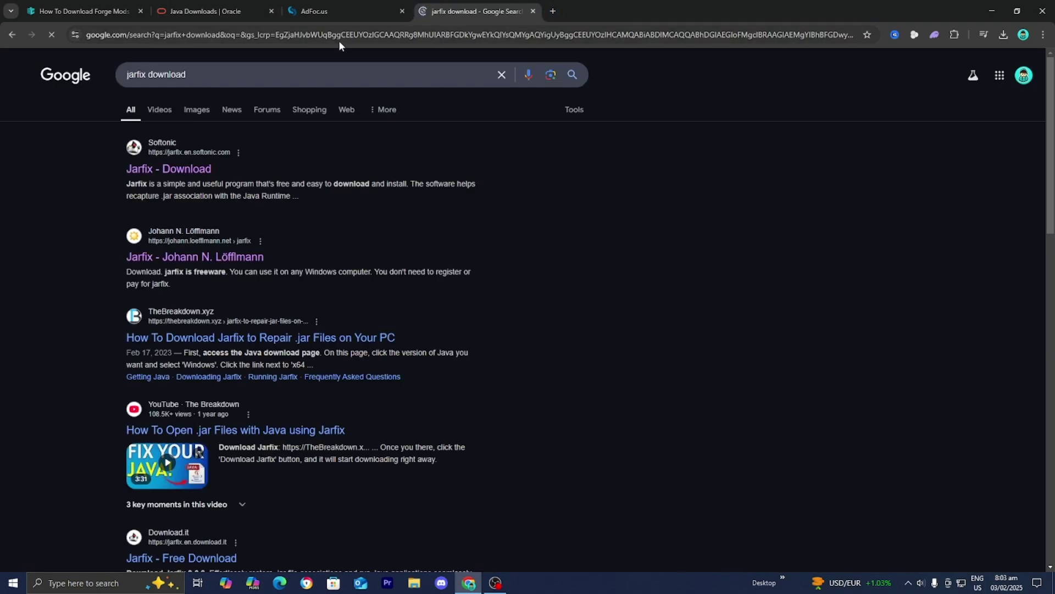
{"action": "left_click", "coordinate": [169, 255]}
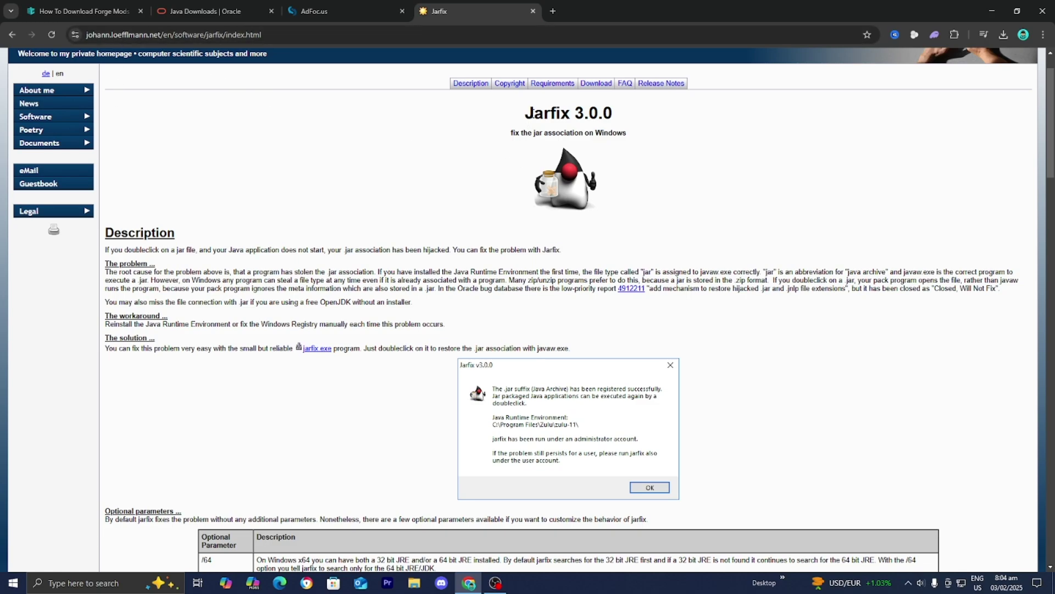
{"action": "left_click", "coordinate": [83, 11]}
- Follow the tutorial's Step 4 CurseForge link and browse the Minecraft Mods listing in the new tab
{"action": "scroll", "coordinate": [273, 219], "scroll_direction": "down", "scroll_amount": 3}
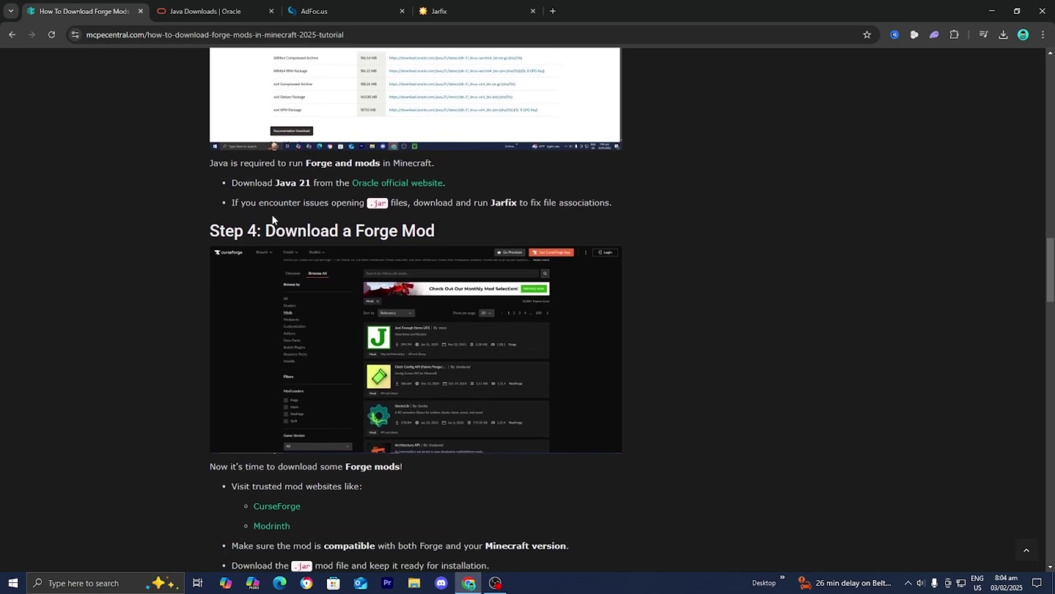
{"action": "scroll", "coordinate": [316, 144], "scroll_direction": "down", "scroll_amount": 2}
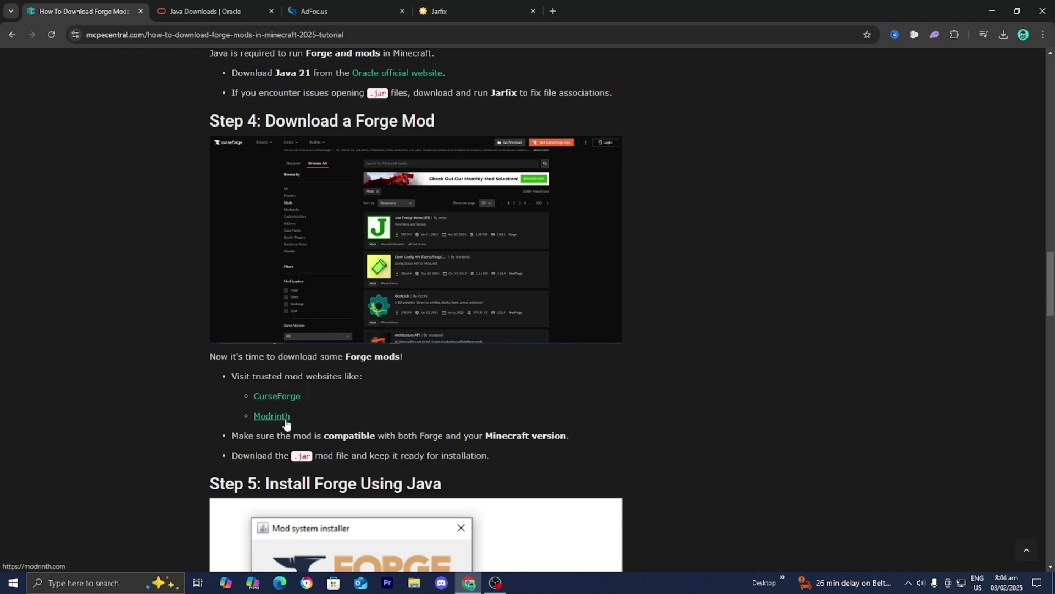
{"action": "left_click", "coordinate": [282, 396]}
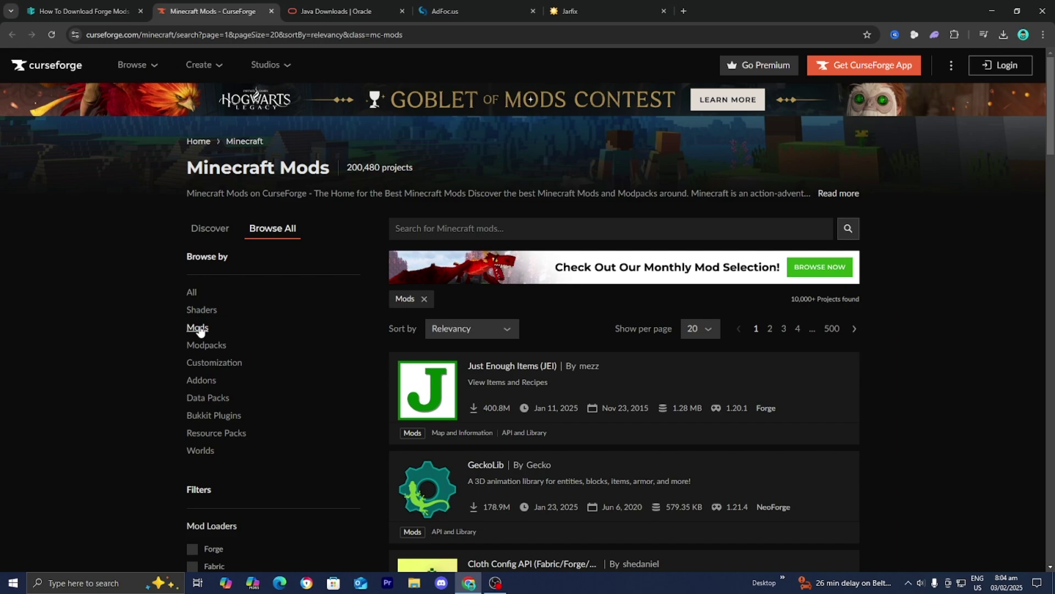
{"action": "scroll", "coordinate": [440, 349], "scroll_direction": "down", "scroll_amount": 2}
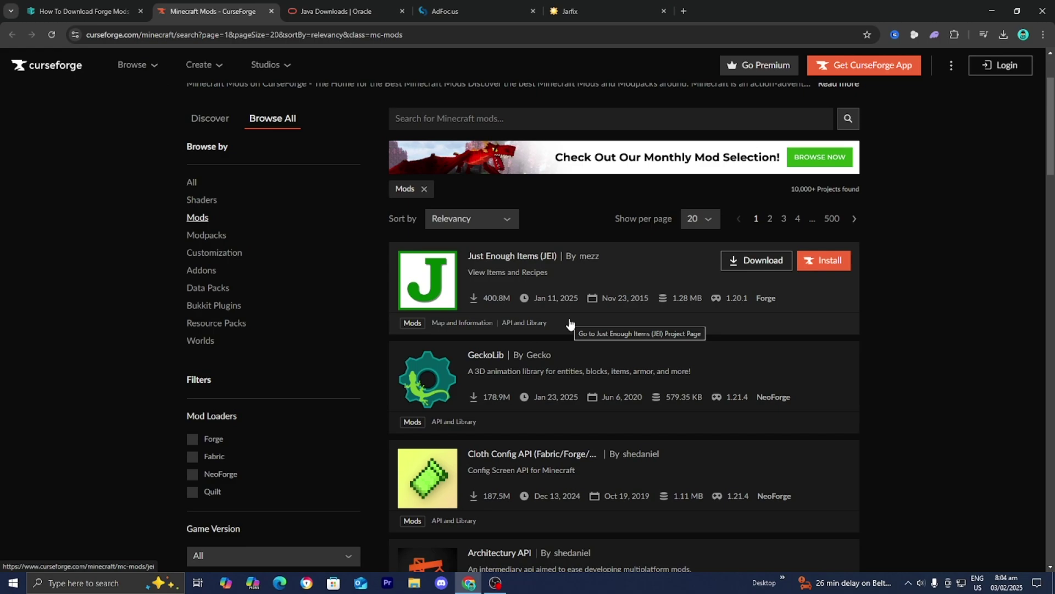
{"action": "scroll", "coordinate": [249, 353], "scroll_direction": "down", "scroll_amount": 1}
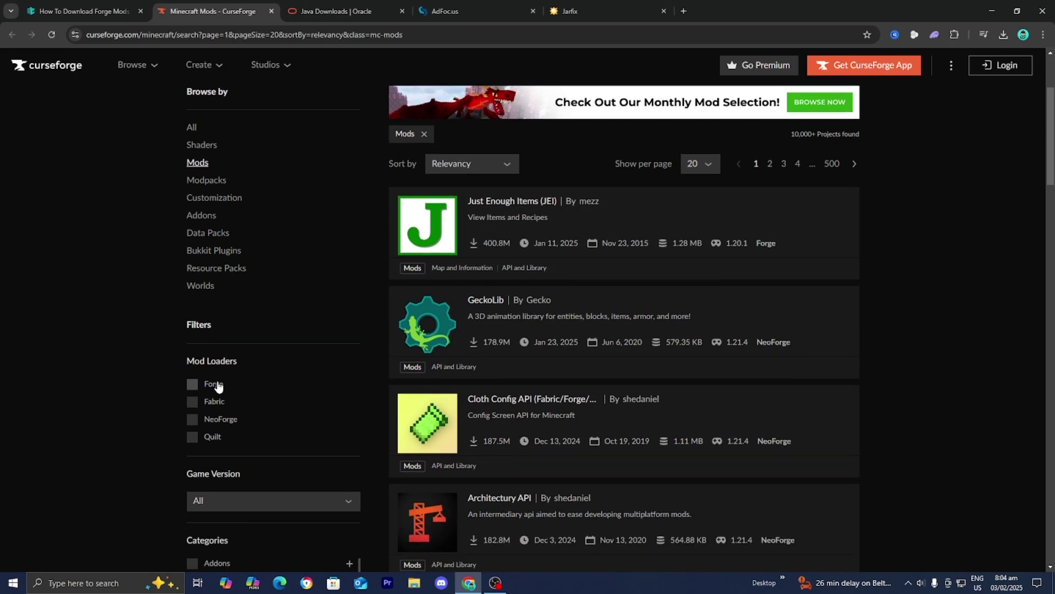
- Filter the CurseForge mods to the Forge mod loader and game version 1.21.4
{"action": "left_click", "coordinate": [211, 388]}
{"action": "scroll", "coordinate": [211, 393], "scroll_direction": "down", "scroll_amount": 3}
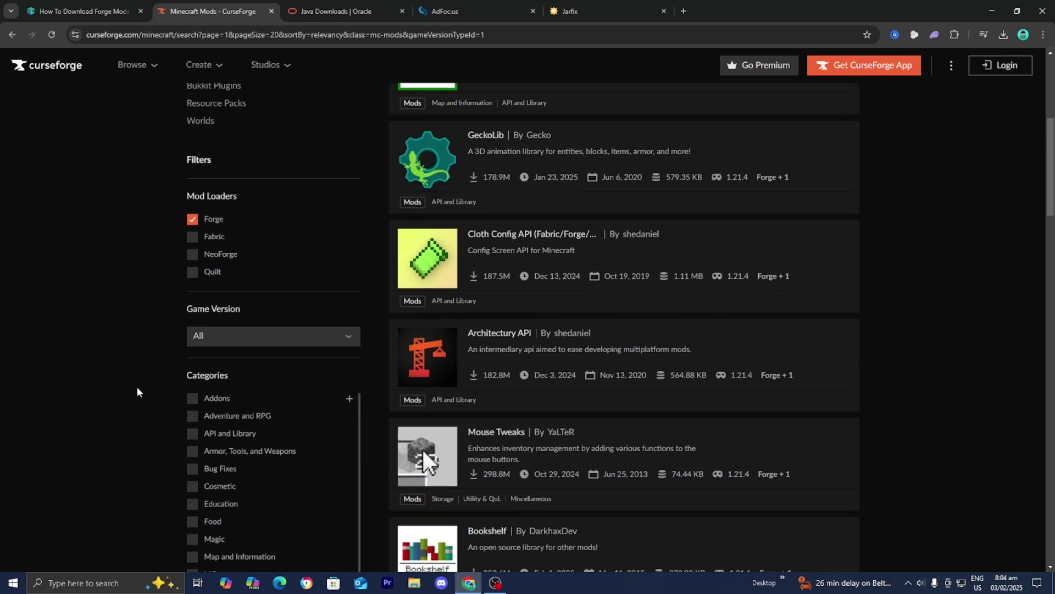
{"action": "left_click", "coordinate": [220, 336]}
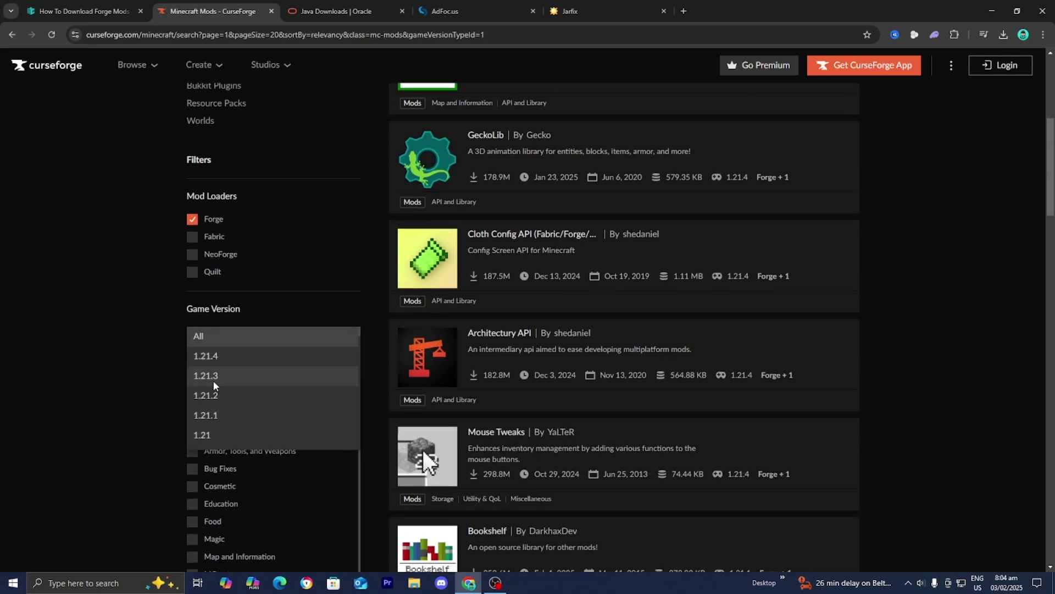
{"action": "scroll", "coordinate": [220, 384], "scroll_direction": "down", "scroll_amount": 2}
{"action": "scroll", "coordinate": [243, 396], "scroll_direction": "down", "scroll_amount": 1}
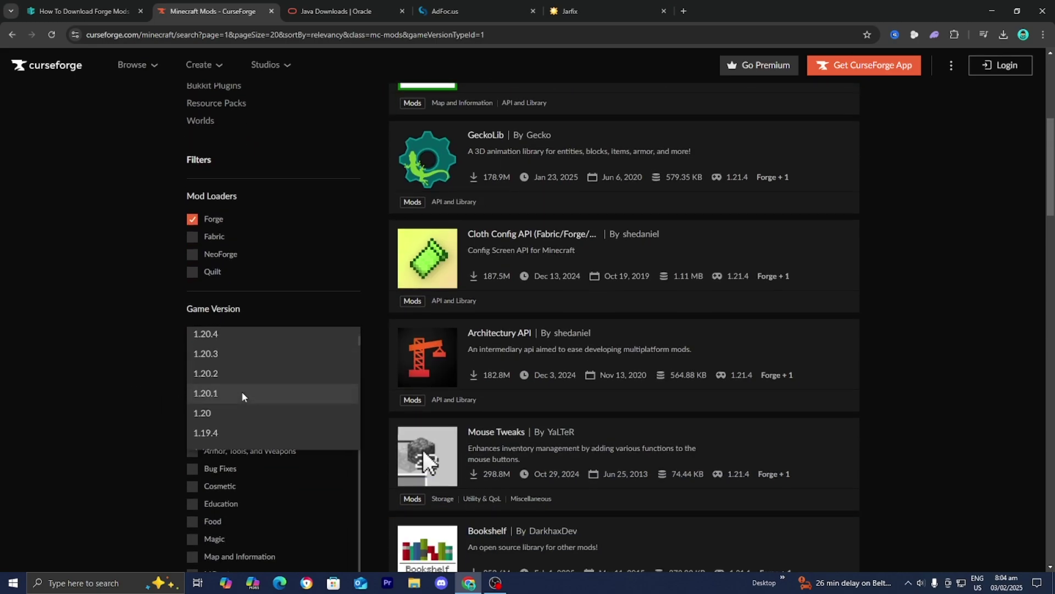
{"action": "scroll", "coordinate": [243, 396], "scroll_direction": "up", "scroll_amount": 4}
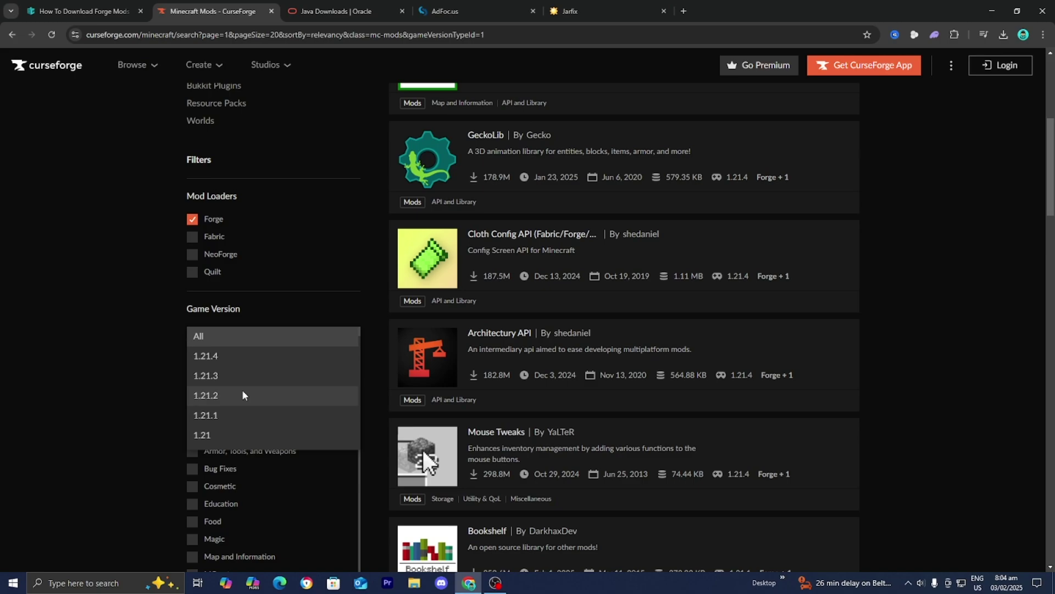
{"action": "left_click", "coordinate": [240, 361]}
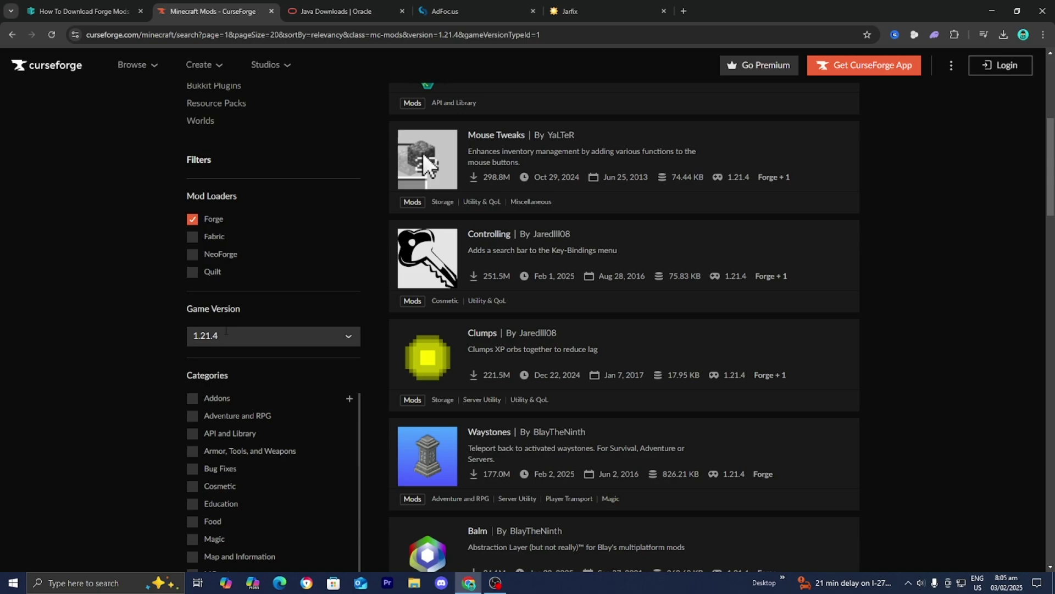
- Go to page 2 of the 820 filtered results, where Not Enough Animations is listed first
{"action": "scroll", "coordinate": [423, 153], "scroll_direction": "up", "scroll_amount": 6}
{"action": "scroll", "coordinate": [509, 348], "scroll_direction": "down", "scroll_amount": 9}
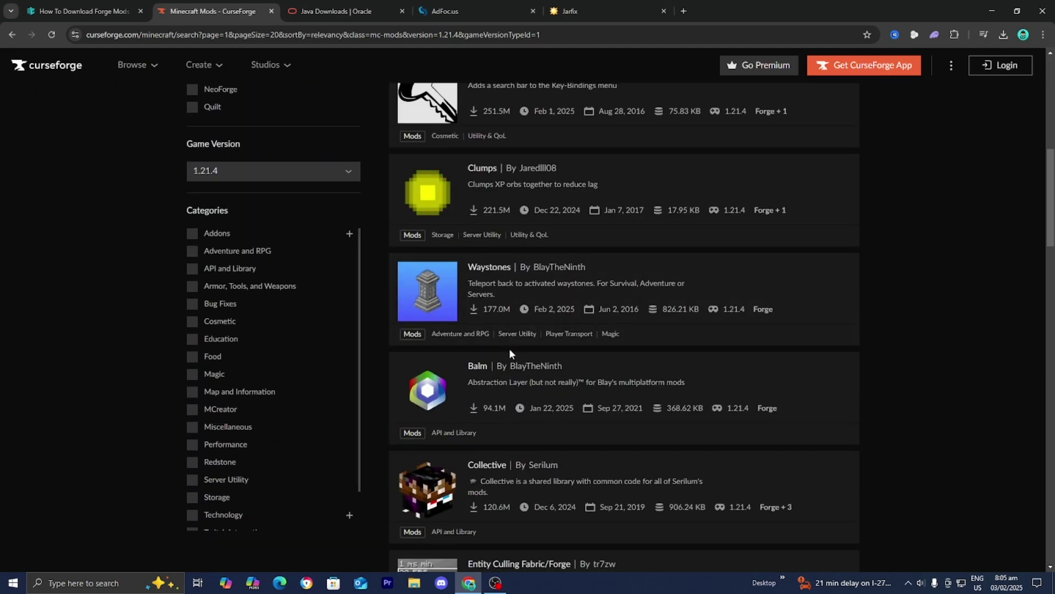
{"action": "scroll", "coordinate": [509, 348], "scroll_direction": "down", "scroll_amount": 5}
{"action": "key", "text": "alt+Left"}
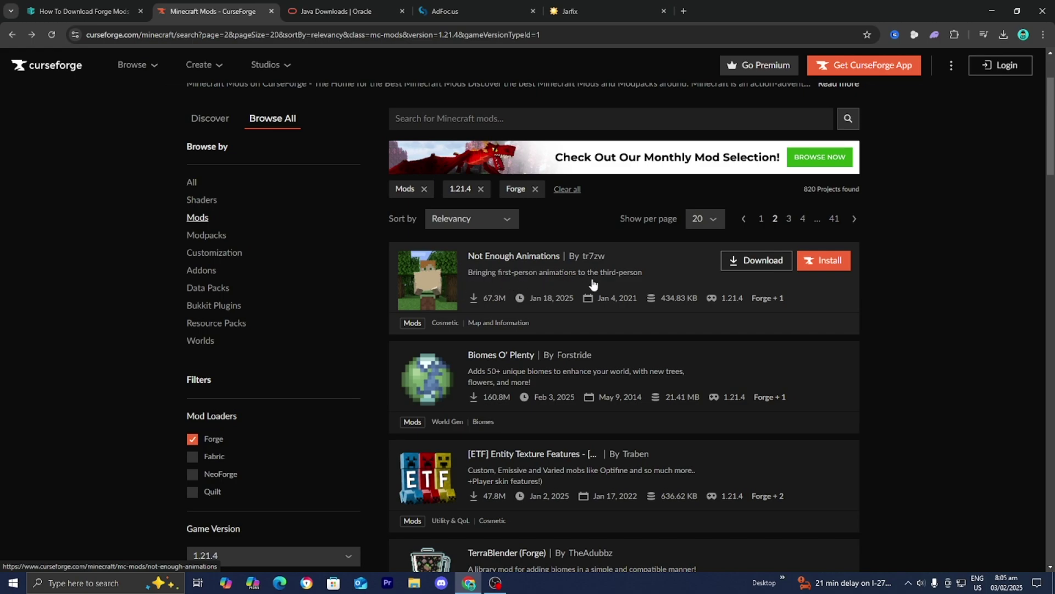
- Open the Not Enough Animations project and read its description, which lists 1.21.4 and Forge
{"action": "left_click", "coordinate": [426, 276]}
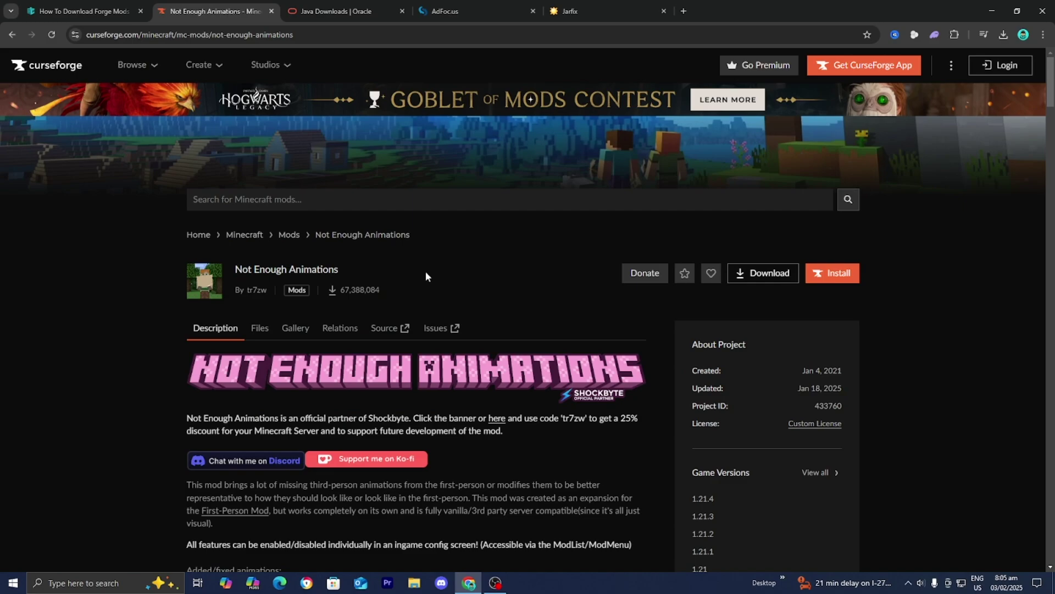
{"action": "scroll", "coordinate": [429, 370], "scroll_direction": "down", "scroll_amount": 2}
{"action": "scroll", "coordinate": [500, 360], "scroll_direction": "down", "scroll_amount": 6}
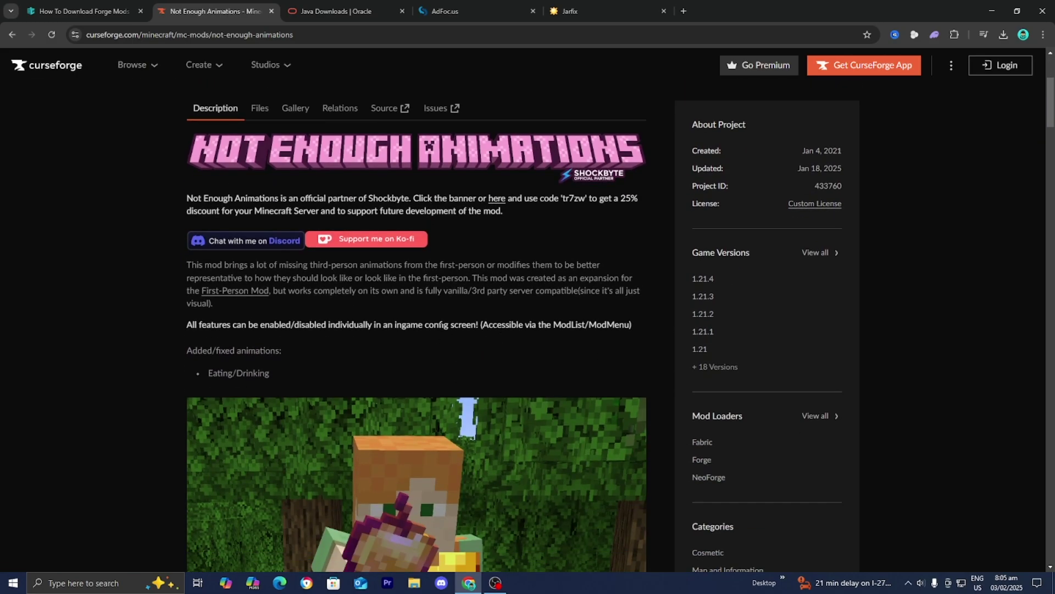
{"action": "scroll", "coordinate": [395, 324], "scroll_direction": "down", "scroll_amount": 6}
{"action": "scroll", "coordinate": [424, 402], "scroll_direction": "down", "scroll_amount": 9}
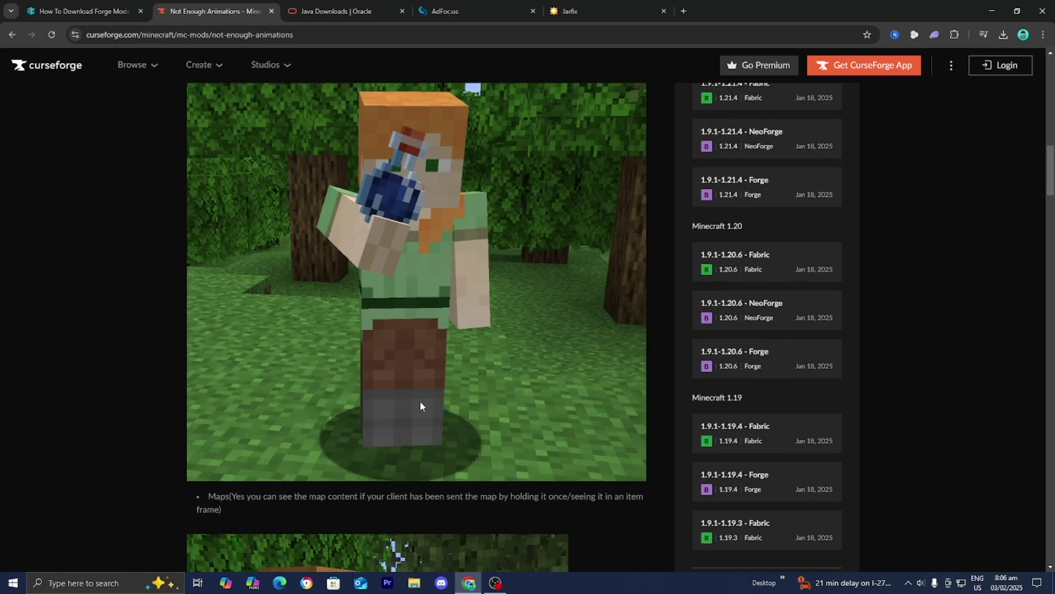
{"action": "scroll", "coordinate": [422, 398], "scroll_direction": "up", "scroll_amount": 8}
{"action": "scroll", "coordinate": [418, 394], "scroll_direction": "up", "scroll_amount": 15}
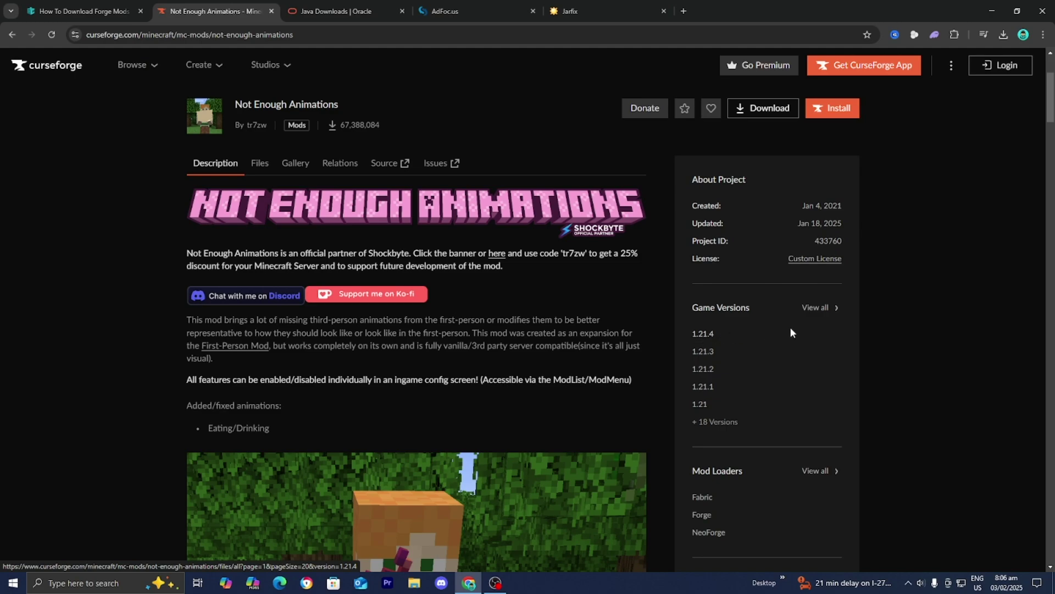
- From the full Files list, download the 1.9.1-1.21.4 Forge jar of Not Enough Animations
{"action": "left_click", "coordinate": [823, 309]}
{"action": "scroll", "coordinate": [460, 431], "scroll_direction": "down", "scroll_amount": 10}
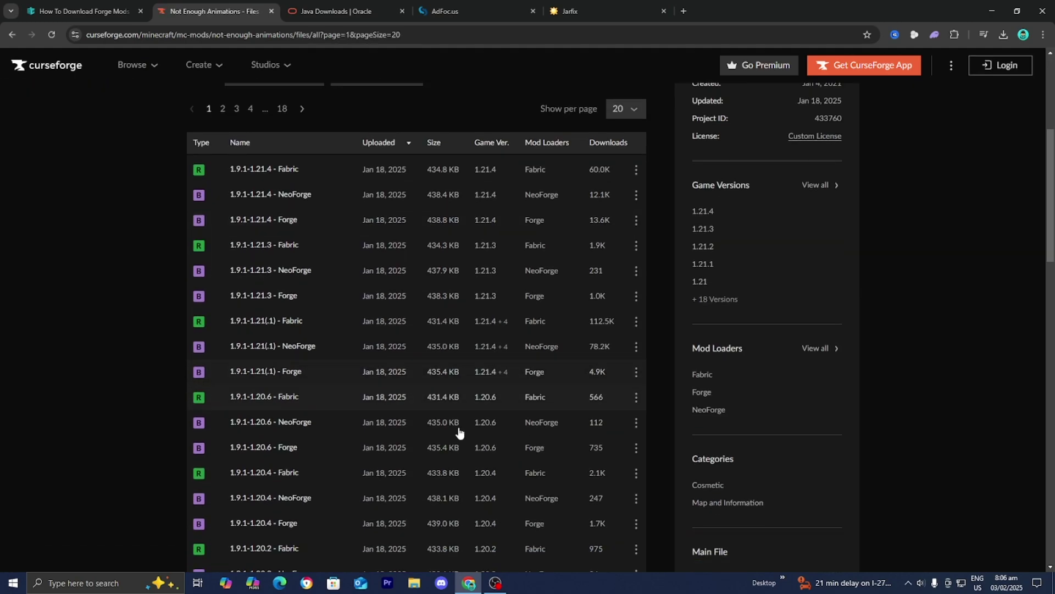
{"action": "scroll", "coordinate": [596, 406], "scroll_direction": "up", "scroll_amount": 6}
{"action": "scroll", "coordinate": [584, 347], "scroll_direction": "down", "scroll_amount": 5}
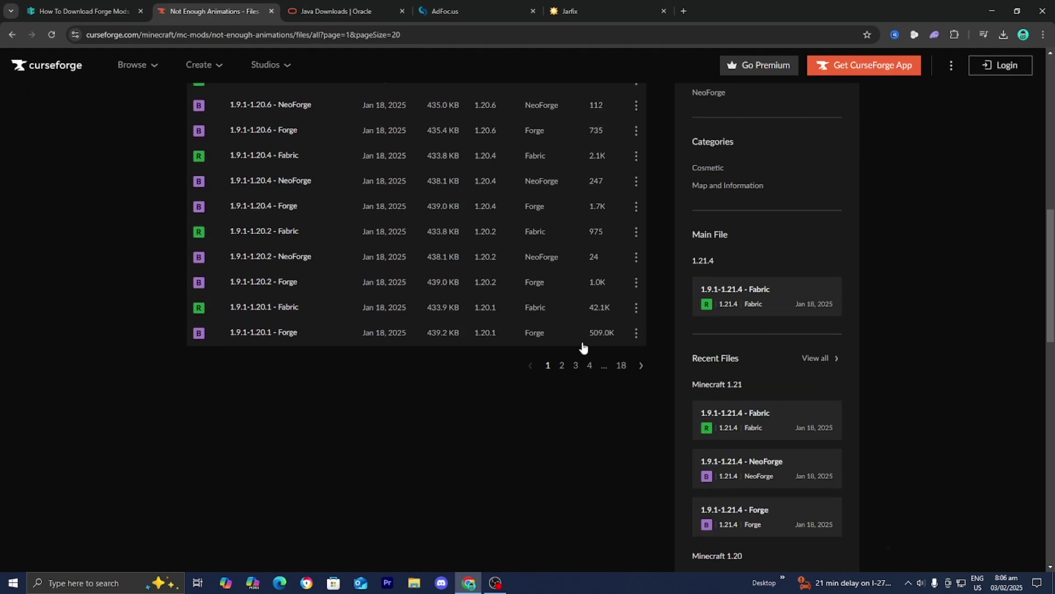
{"action": "scroll", "coordinate": [563, 347], "scroll_direction": "up", "scroll_amount": 7}
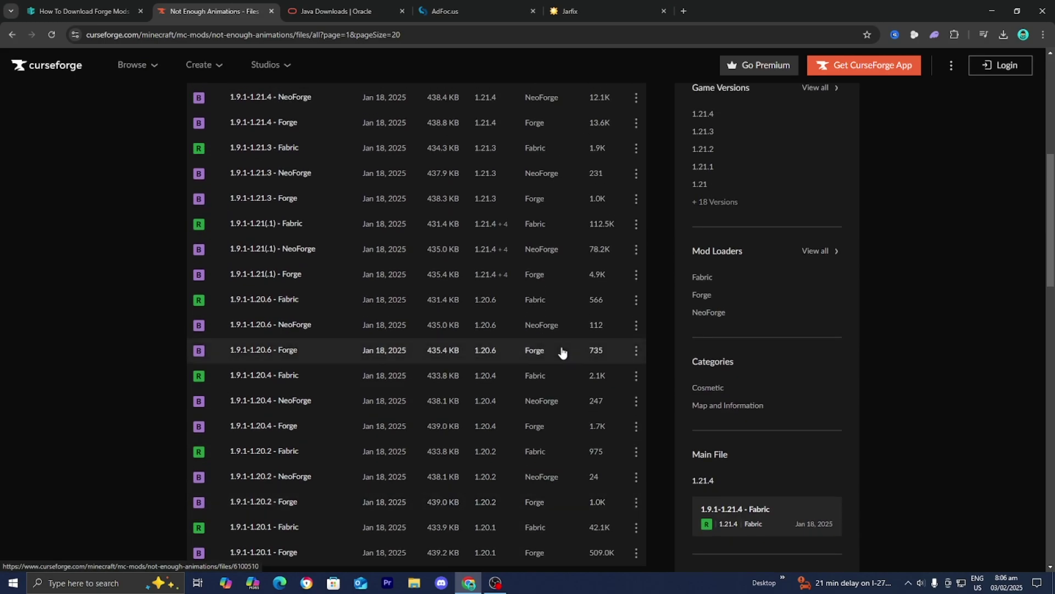
{"action": "scroll", "coordinate": [546, 349], "scroll_direction": "up", "scroll_amount": 1}
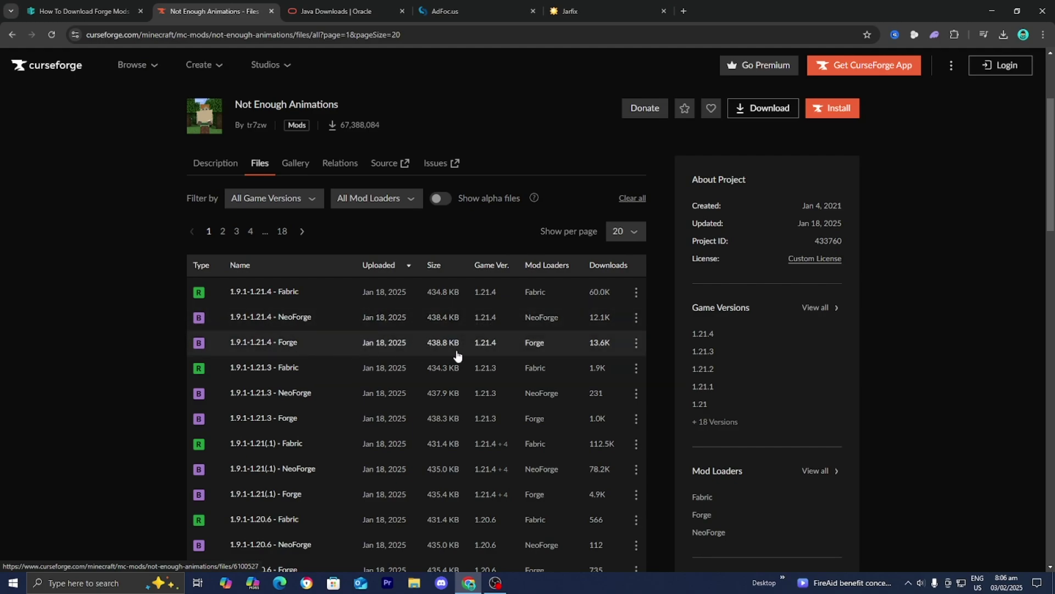
{"action": "left_click", "coordinate": [636, 346]}
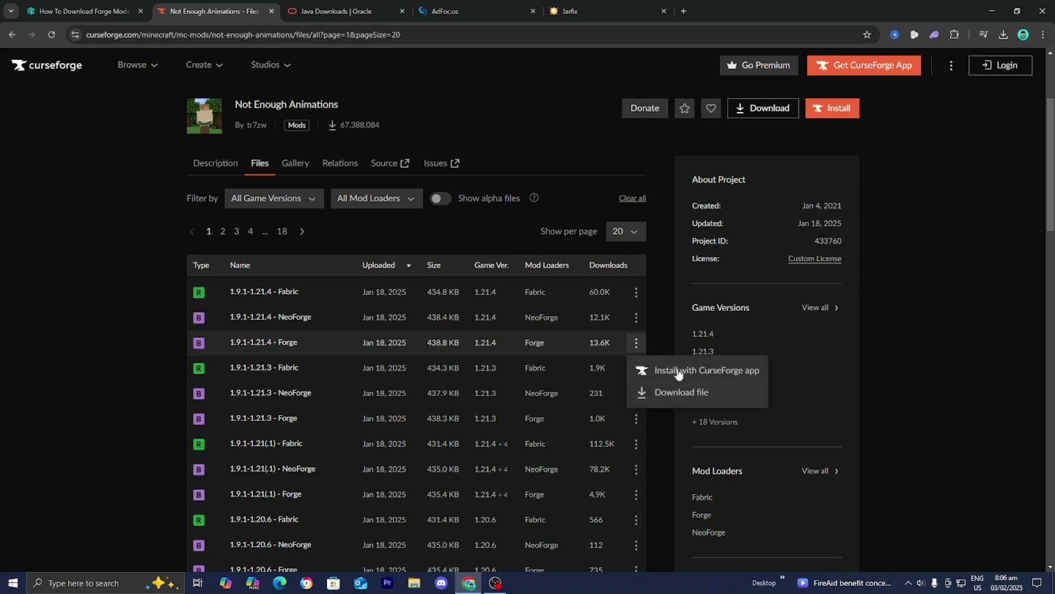
{"action": "left_click", "coordinate": [677, 393]}
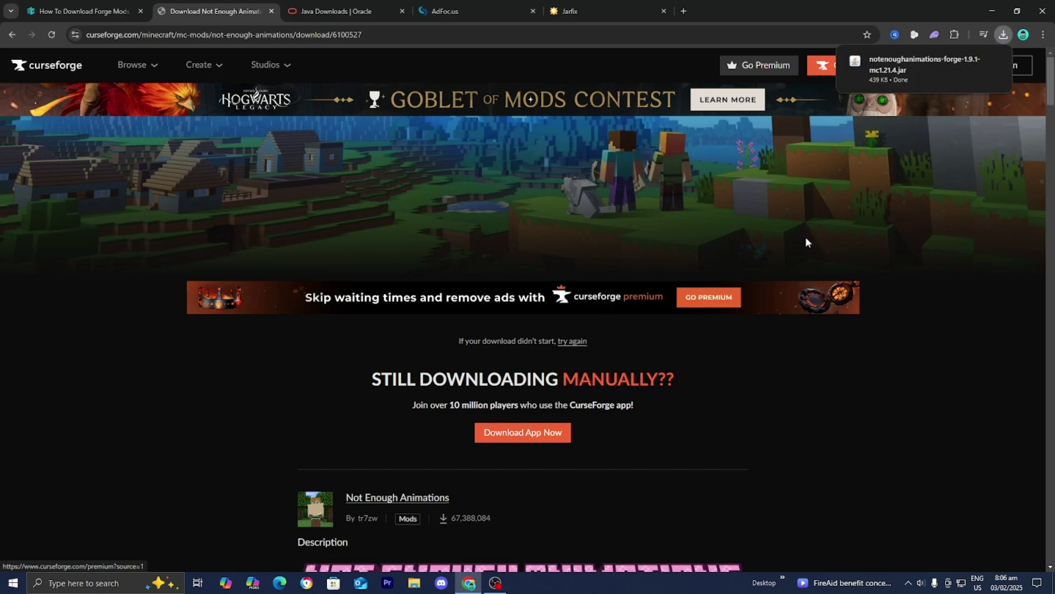
- Drag notenoughanimations-forge-1.9.1-mc1.21.4.jar from Chrome's downloads onto the desktop, then minimize Chrome
{"action": "left_click_drag", "start_coordinate": [770, 11], "coordinate": [720, 356]}
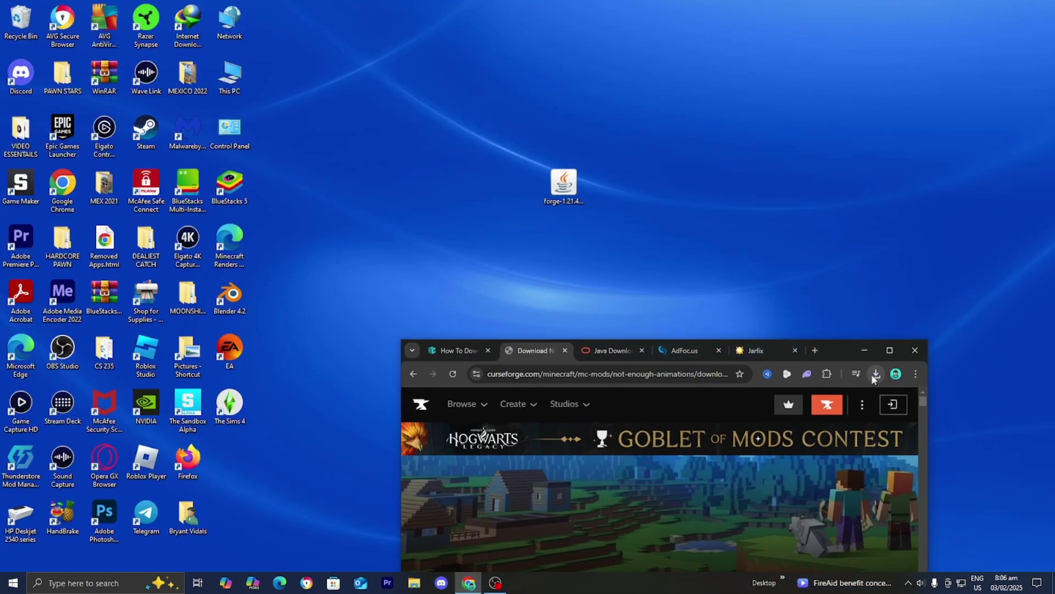
{"action": "left_click", "coordinate": [876, 374]}
{"action": "left_click_drag", "start_coordinate": [783, 110], "coordinate": [610, 190]}
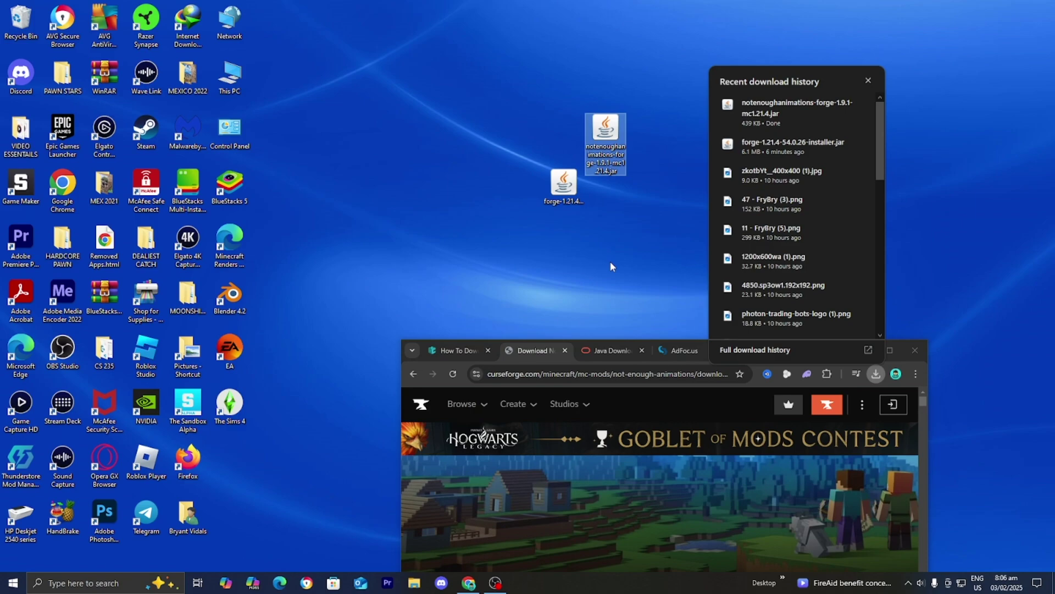
{"action": "left_click", "coordinate": [611, 279]}
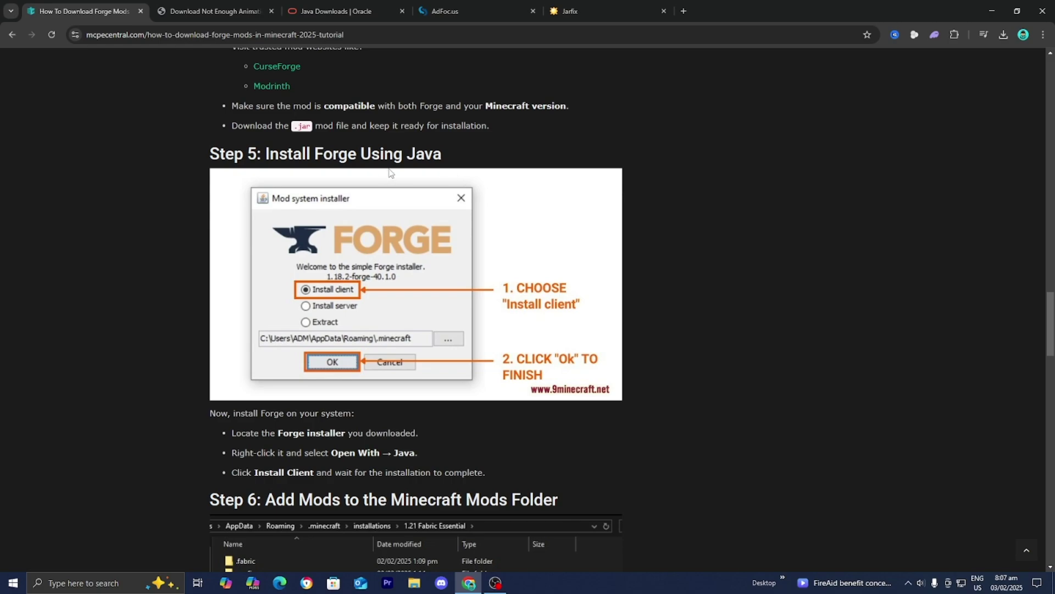
{"action": "left_click", "coordinate": [993, 6]}
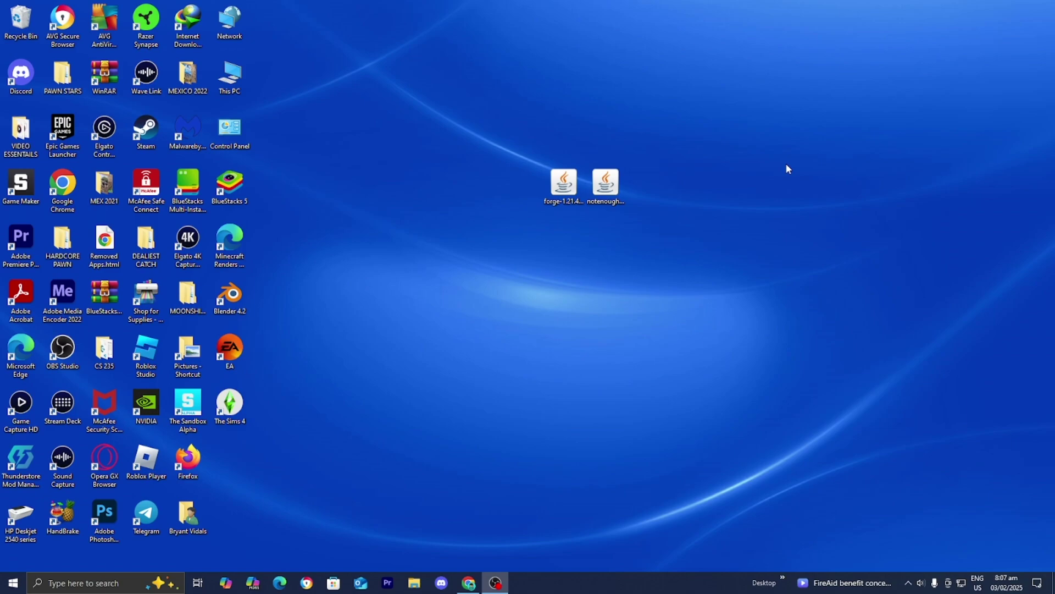
- Open the forge-1.21.4 installer jar with Java(TM) Platform SE binary
{"action": "right_click", "coordinate": [560, 190]}
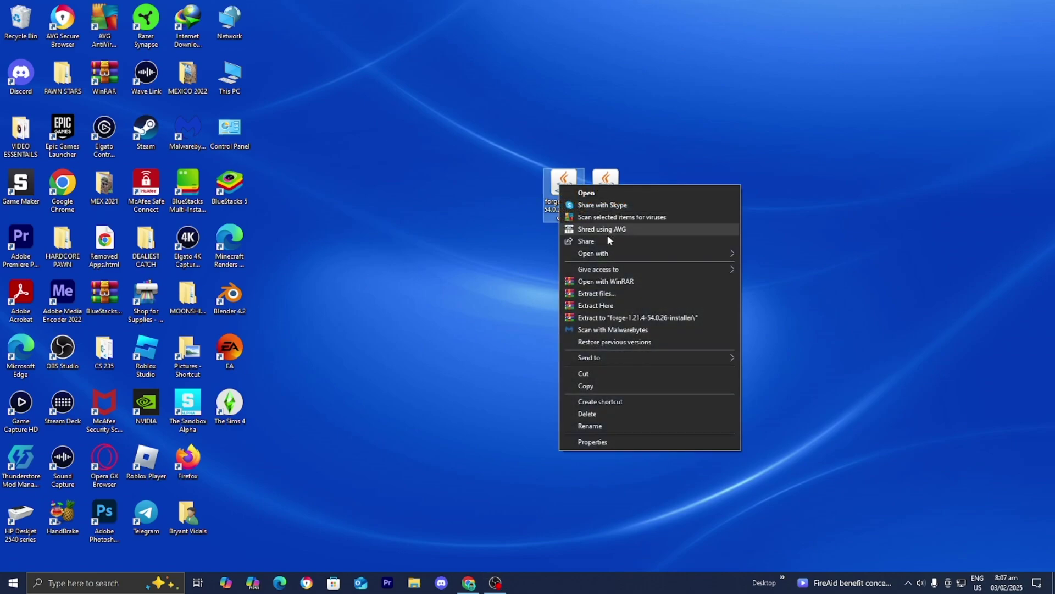
{"action": "mouse_move", "coordinate": [605, 254]}
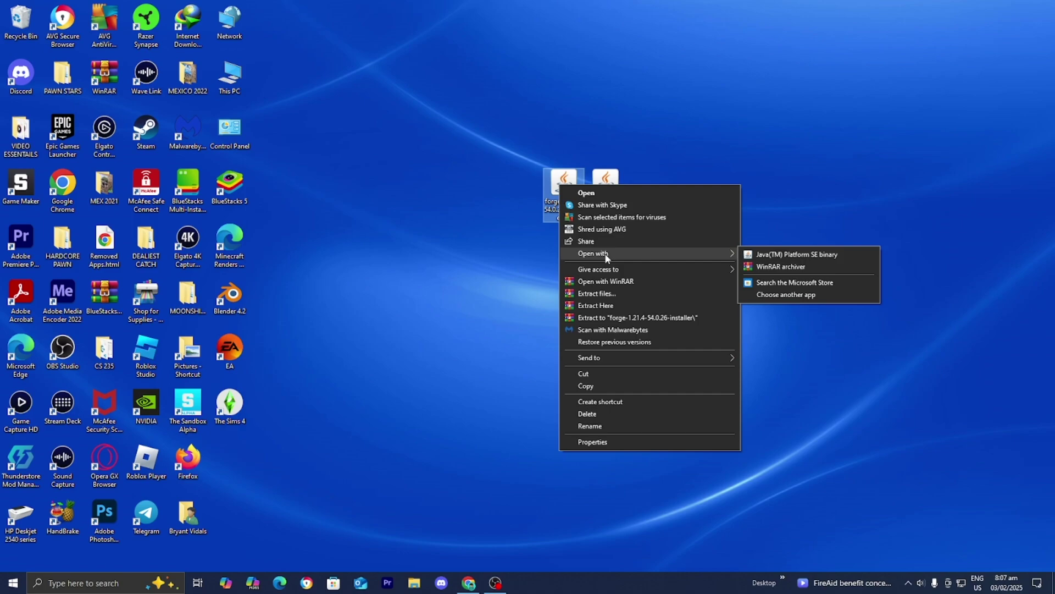
{"action": "left_click", "coordinate": [749, 255]}
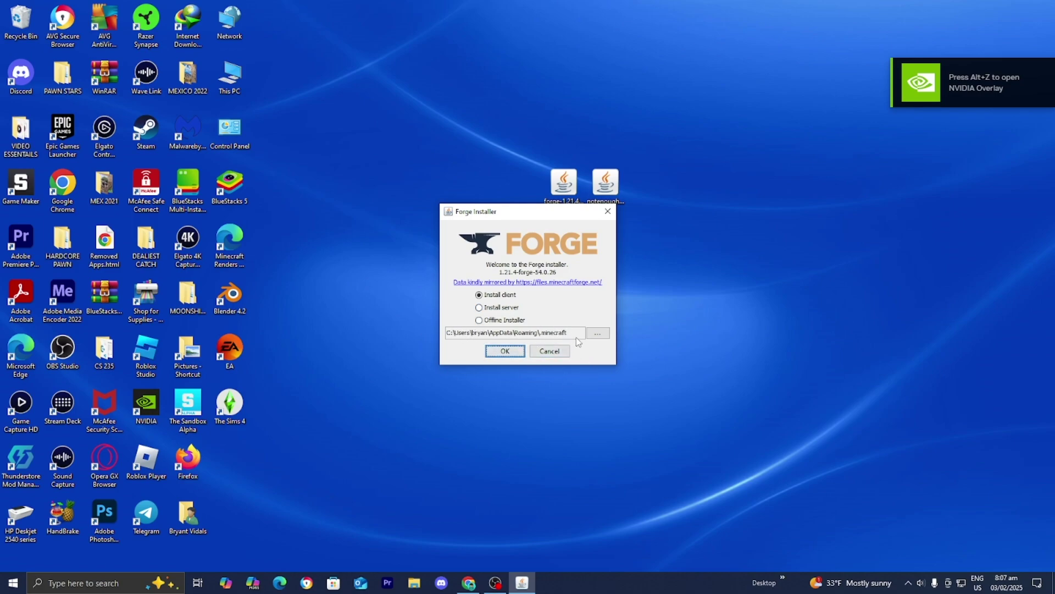
- Install the 1.21.4-forge-54.0.26 client and confirm the success dialog
{"action": "left_click", "coordinate": [505, 351]}
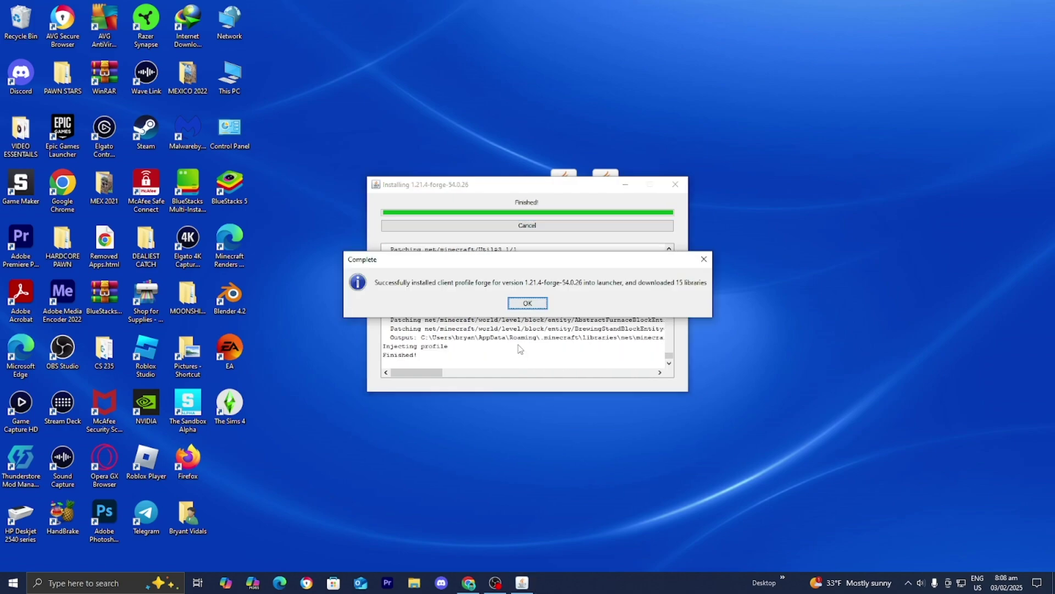
{"action": "left_click", "coordinate": [532, 305]}
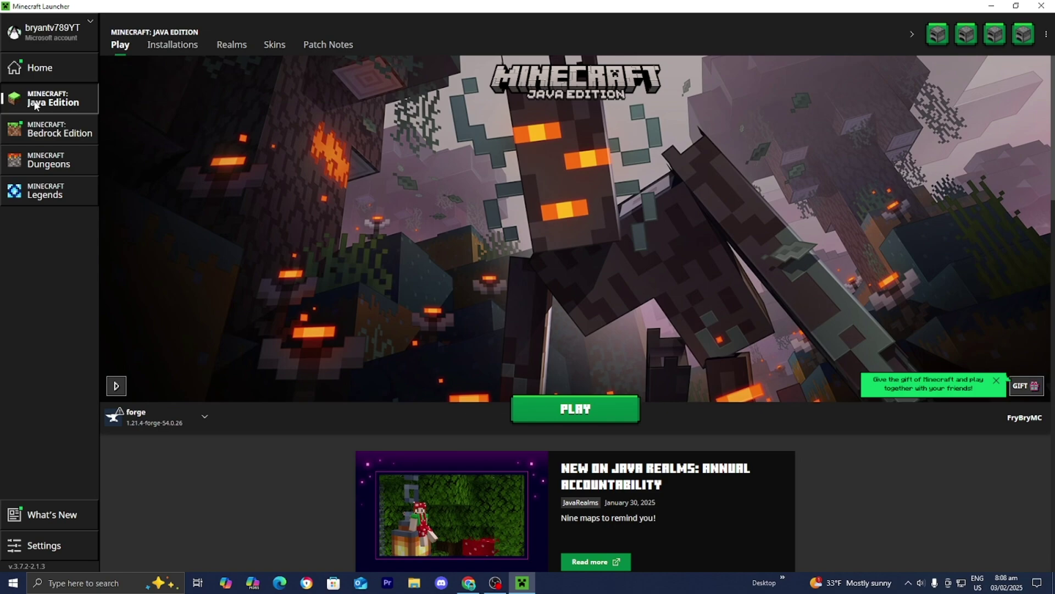
- Check the Installations list and the New installation versions for forge, cancelling without creating one
{"action": "left_click", "coordinate": [176, 47]}
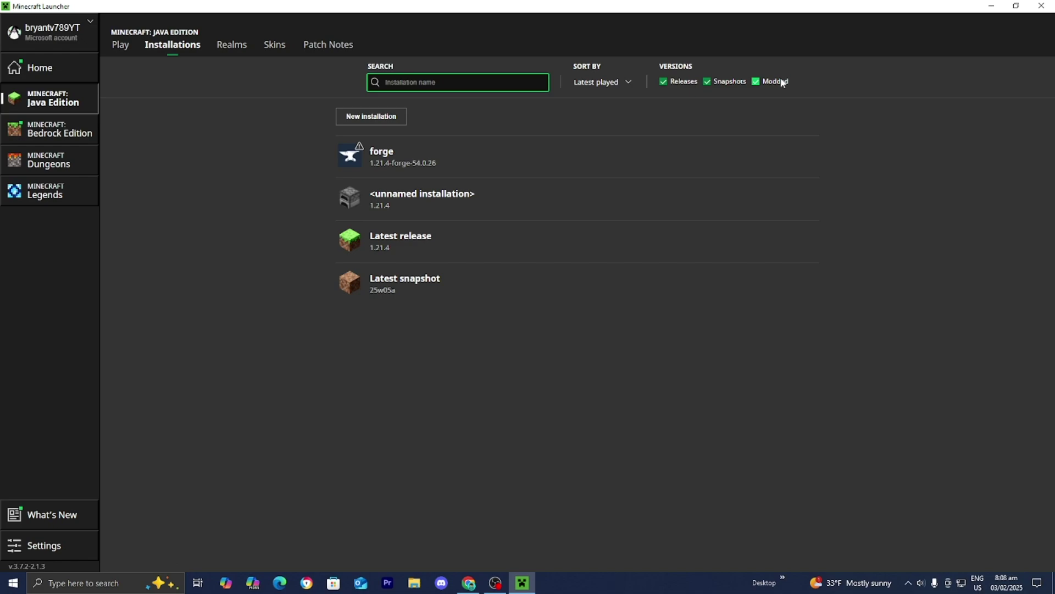
{"action": "left_click", "coordinate": [360, 118]}
{"action": "left_click", "coordinate": [973, 536]}
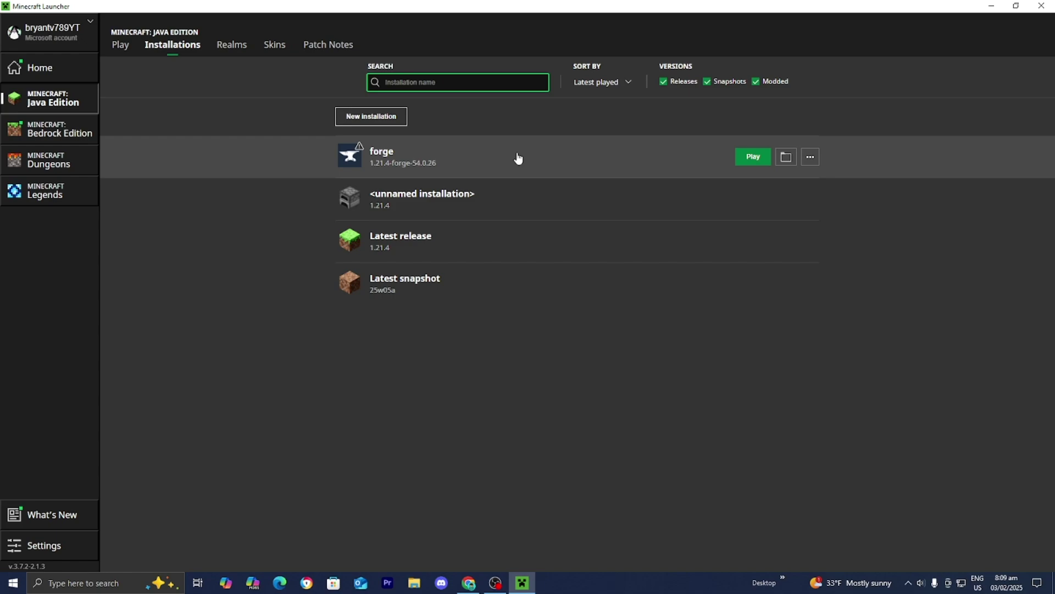
{"action": "left_click", "coordinate": [396, 117]}
{"action": "left_click", "coordinate": [438, 174]}
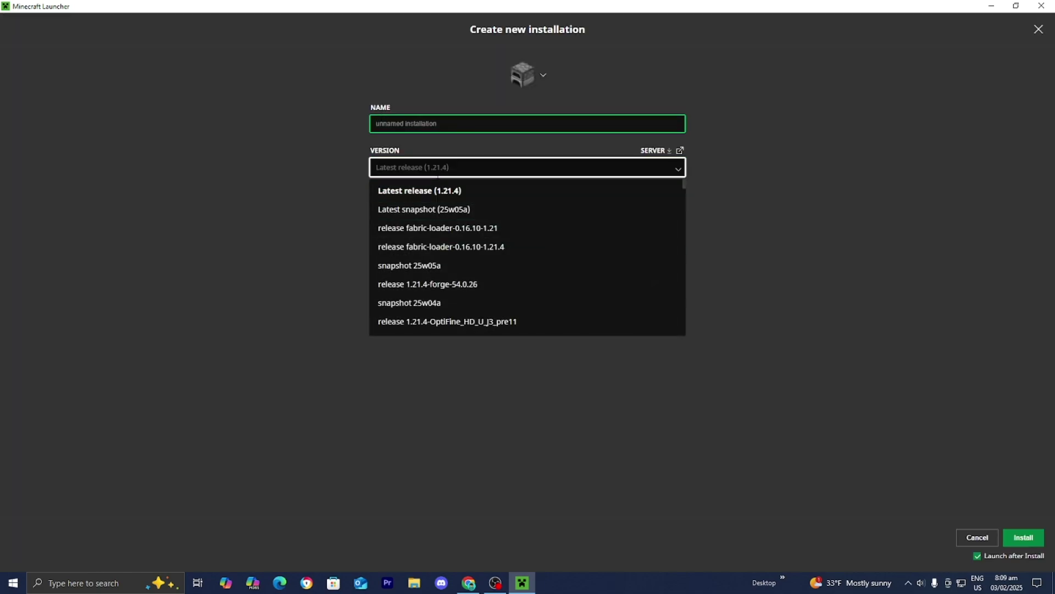
{"action": "type", "text": "forge"}
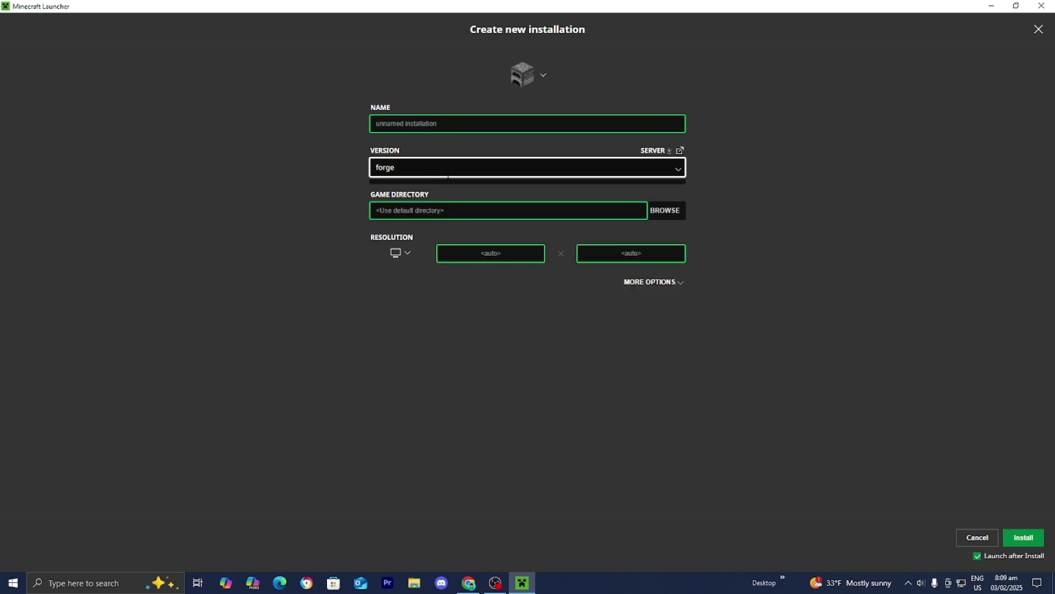
{"action": "left_click", "coordinate": [959, 537]}
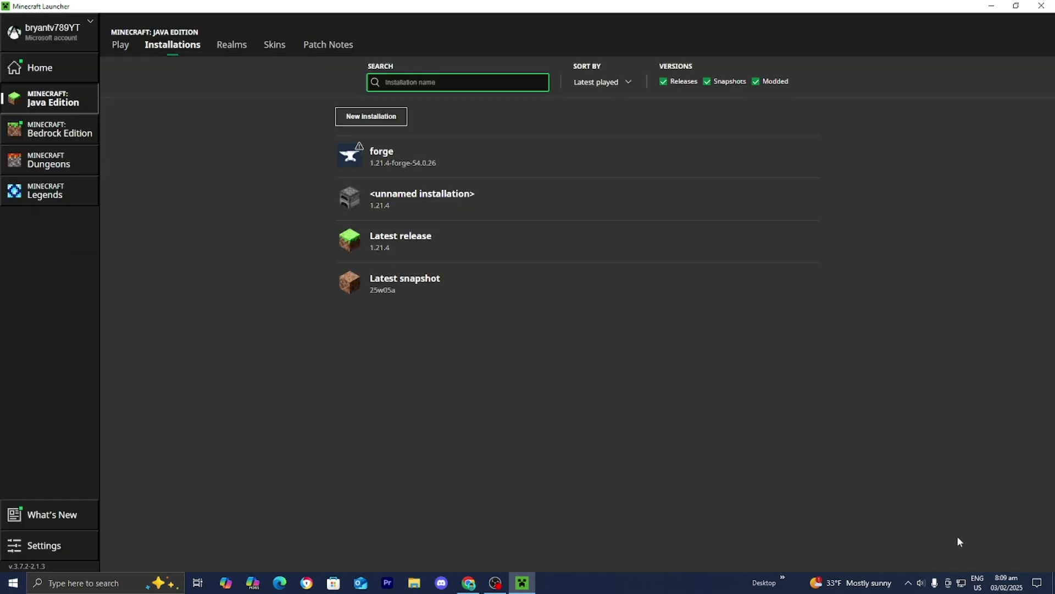
{"action": "mouse_move", "coordinate": [468, 153]}
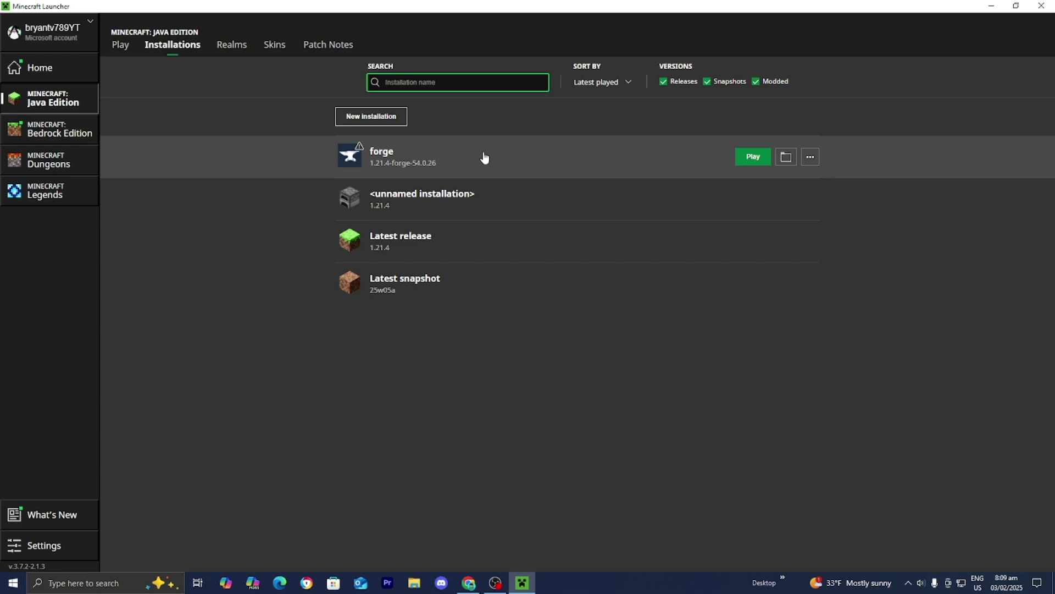
- Open the forge installation's .minecraft mods folder in File Explorer
{"action": "left_click", "coordinate": [786, 158]}
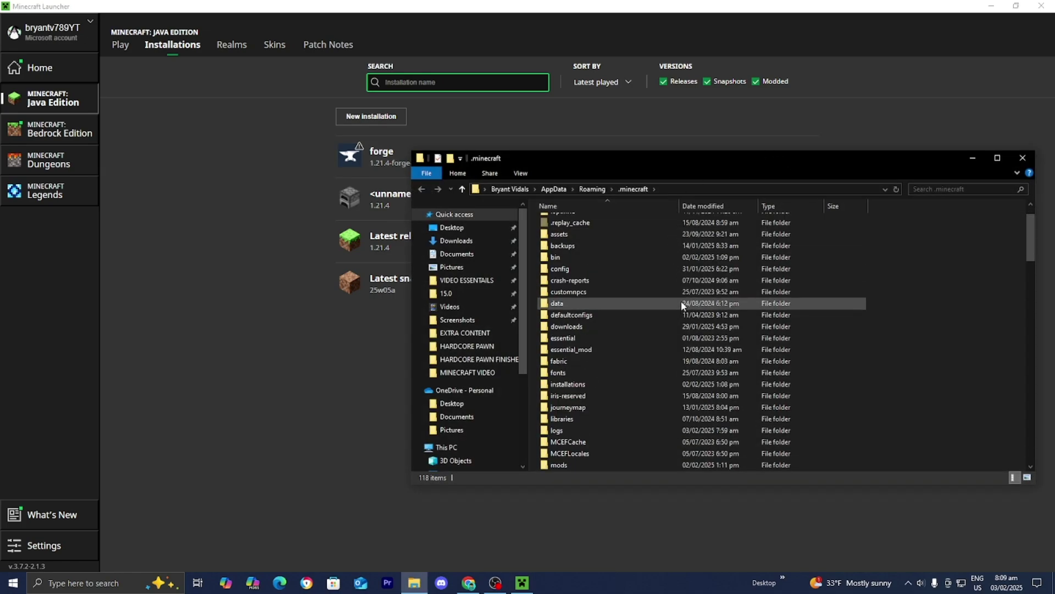
{"action": "scroll", "coordinate": [681, 302], "scroll_direction": "down", "scroll_amount": 2}
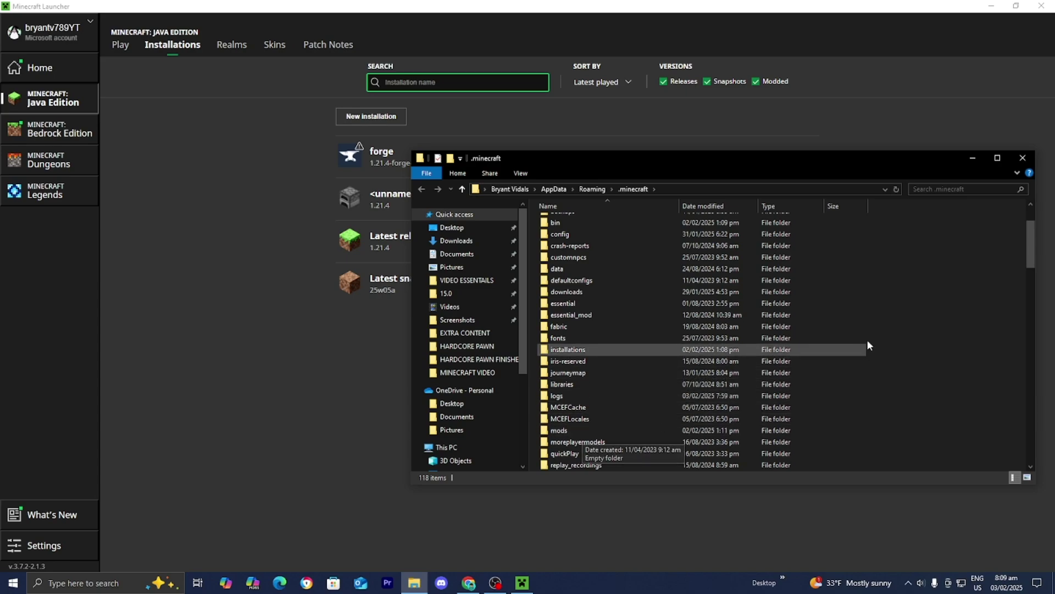
{"action": "right_click", "coordinate": [883, 297]}
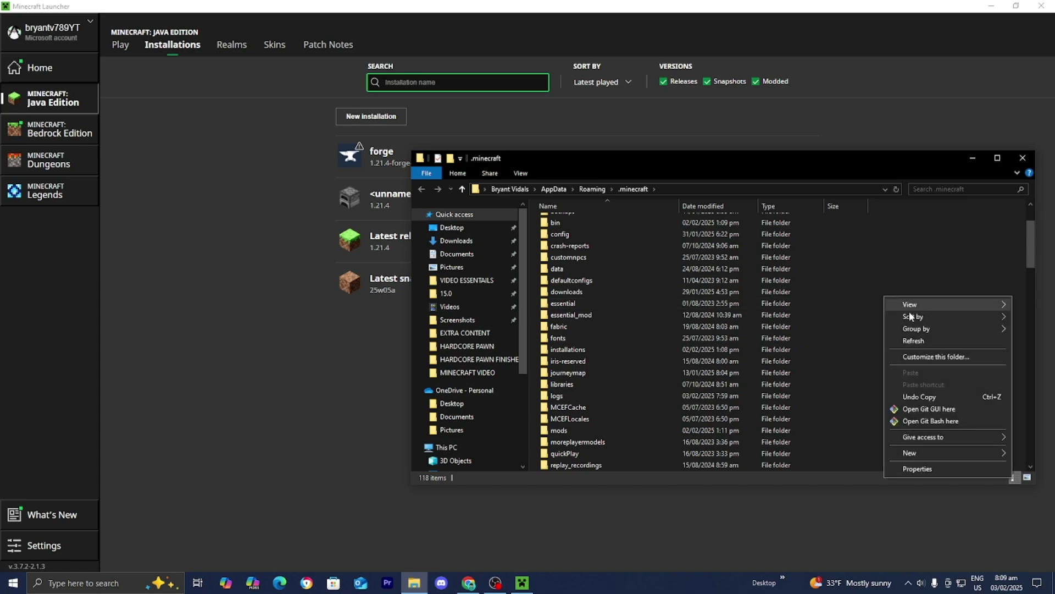
{"action": "mouse_move", "coordinate": [912, 451]}
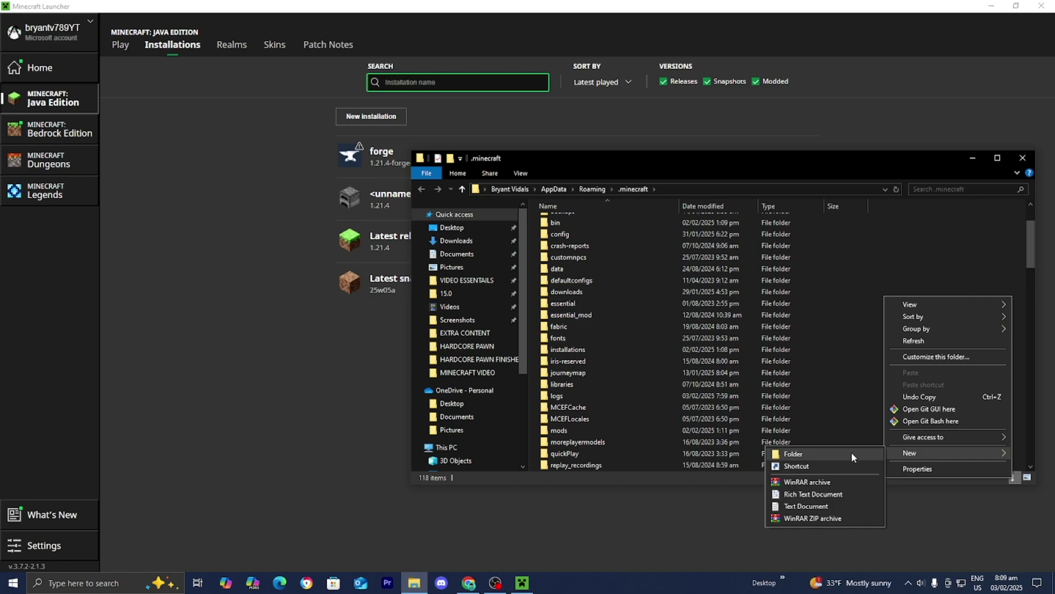
{"action": "left_click", "coordinate": [632, 430]}
{"action": "scroll", "coordinate": [603, 425], "scroll_direction": "down", "scroll_amount": 1}
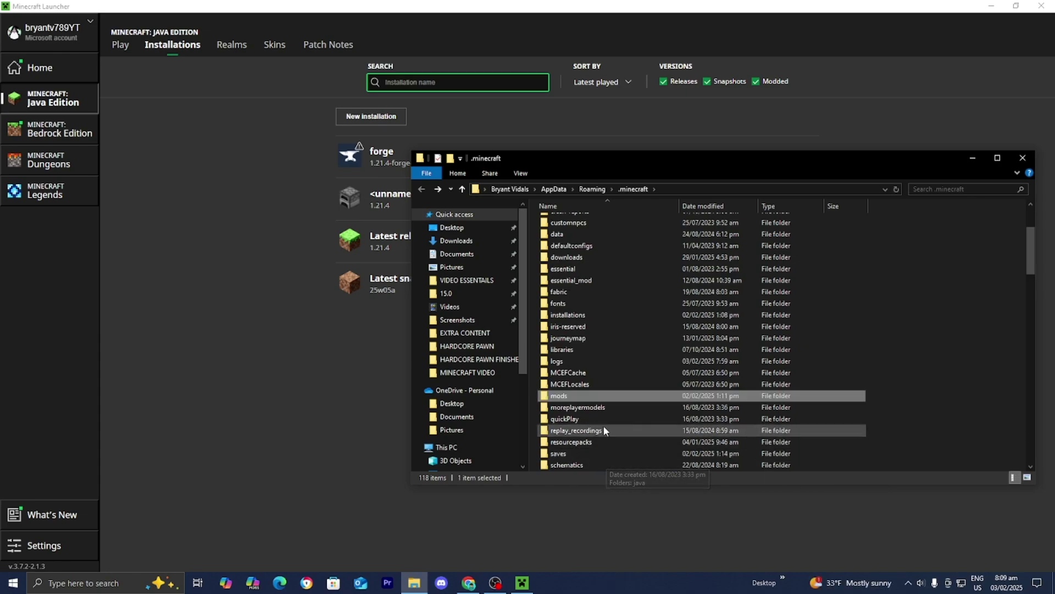
{"action": "double_click", "coordinate": [581, 395]}
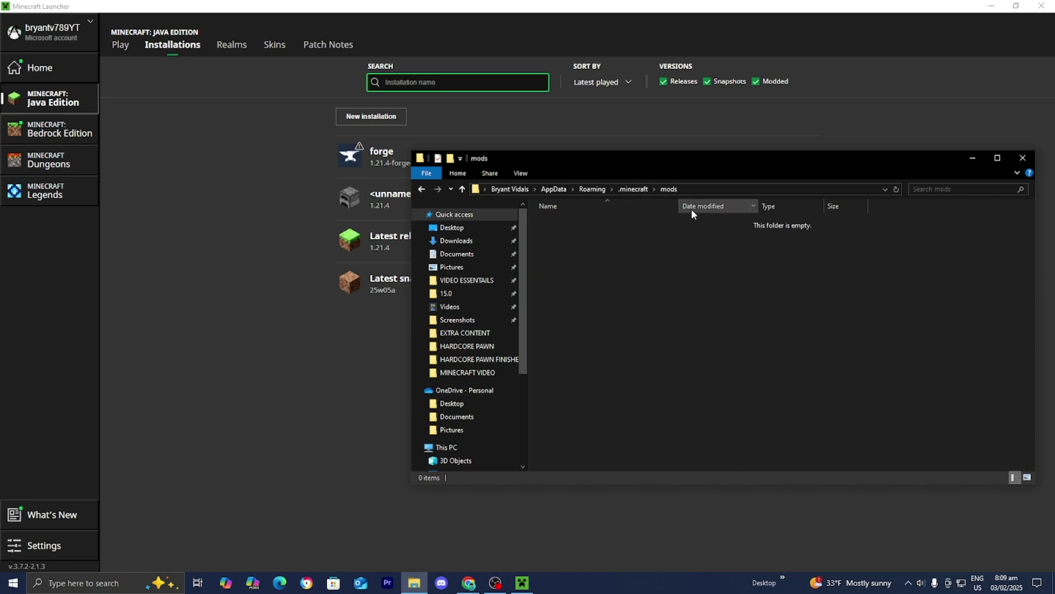
- Move notenoughanimations-forge-1.9.1-mc1.21.4.jar from the desktop into mods, then close the window
{"action": "left_click", "coordinate": [991, 5]}
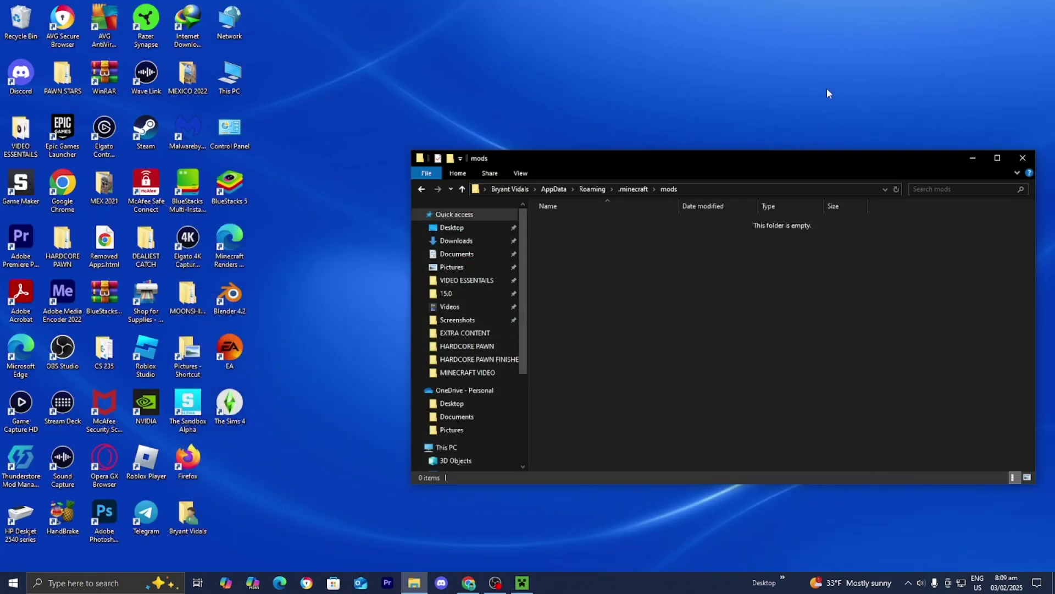
{"action": "left_click_drag", "start_coordinate": [739, 160], "coordinate": [551, 291]}
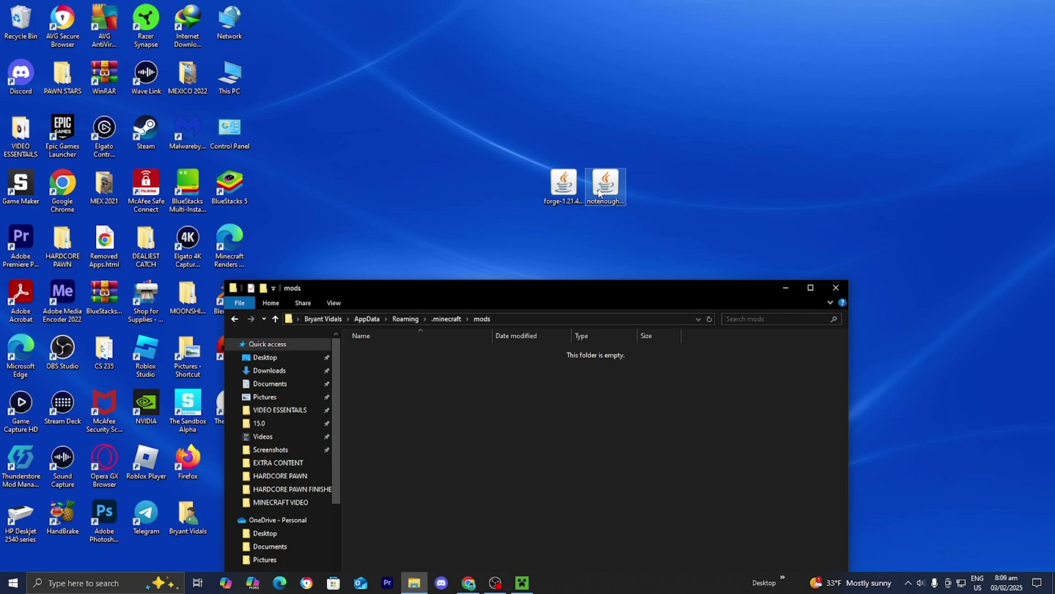
{"action": "left_click_drag", "start_coordinate": [608, 188], "coordinate": [514, 435]}
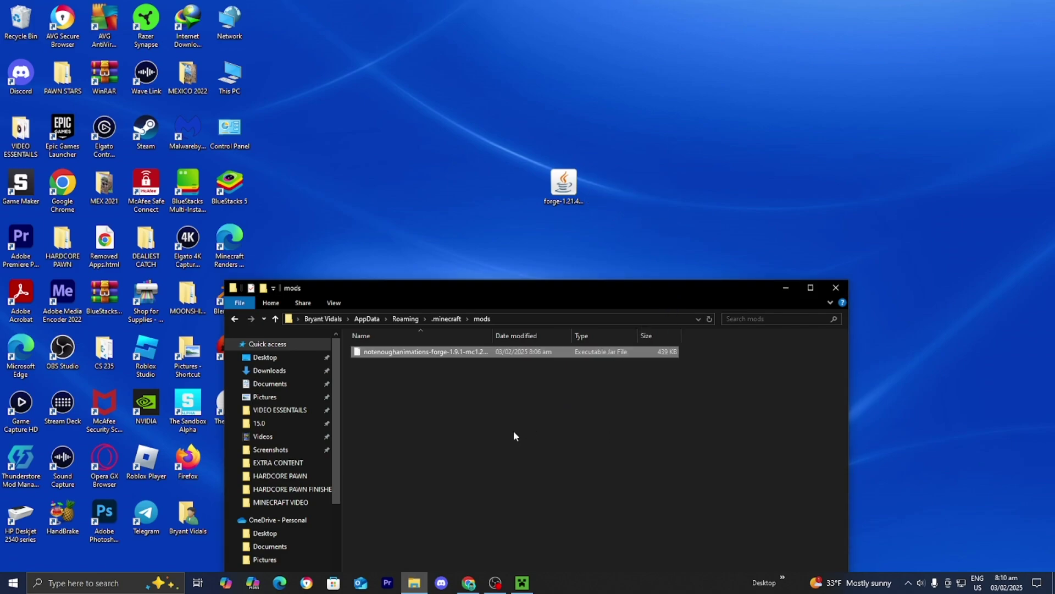
{"action": "left_click", "coordinate": [522, 420]}
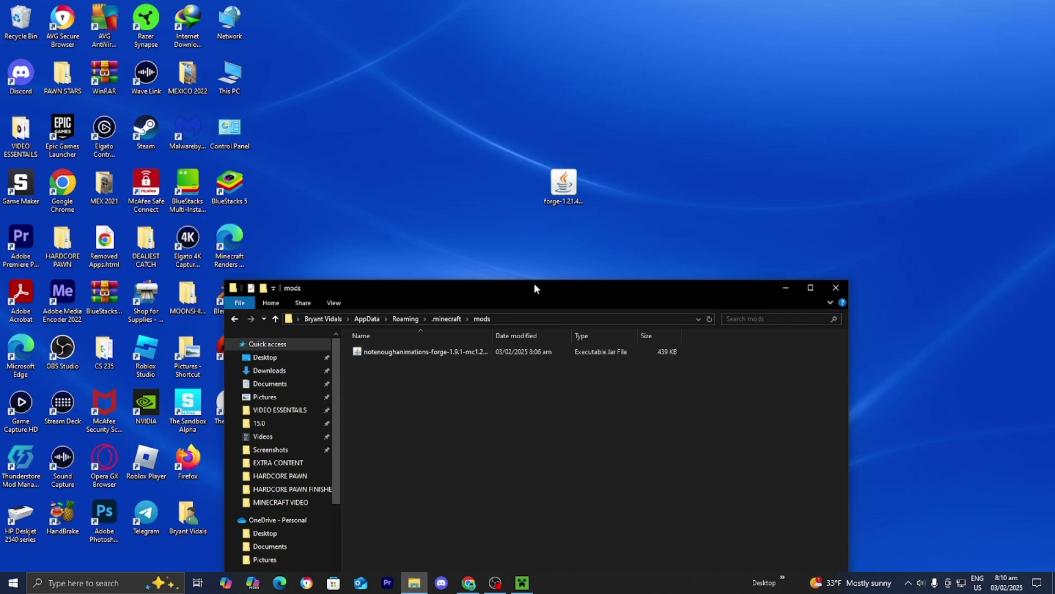
{"action": "left_click_drag", "start_coordinate": [534, 288], "coordinate": [561, 218]}
{"action": "left_click", "coordinate": [852, 215]}
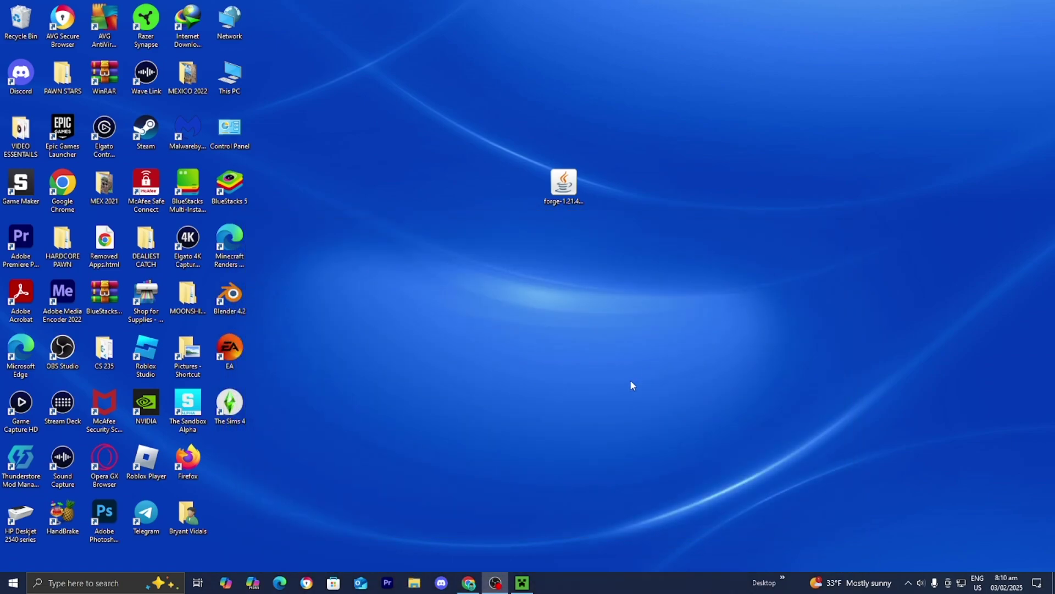
- Launch the 'forge' installation from the Play tab, accepting the modded-game risk warning
{"action": "left_click", "coordinate": [522, 583]}
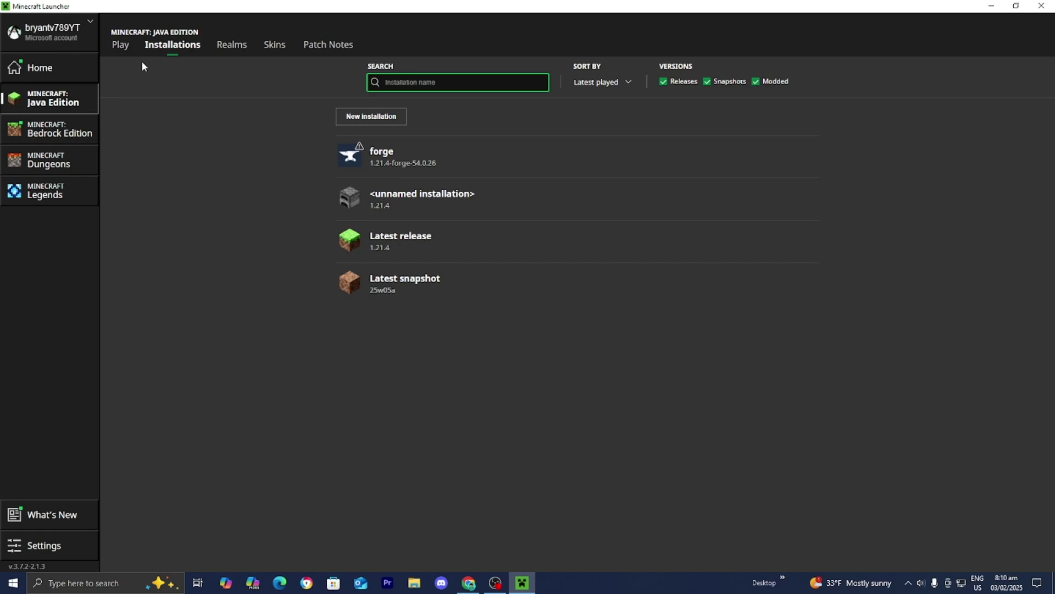
{"action": "left_click", "coordinate": [120, 45]}
{"action": "left_click", "coordinate": [179, 413]}
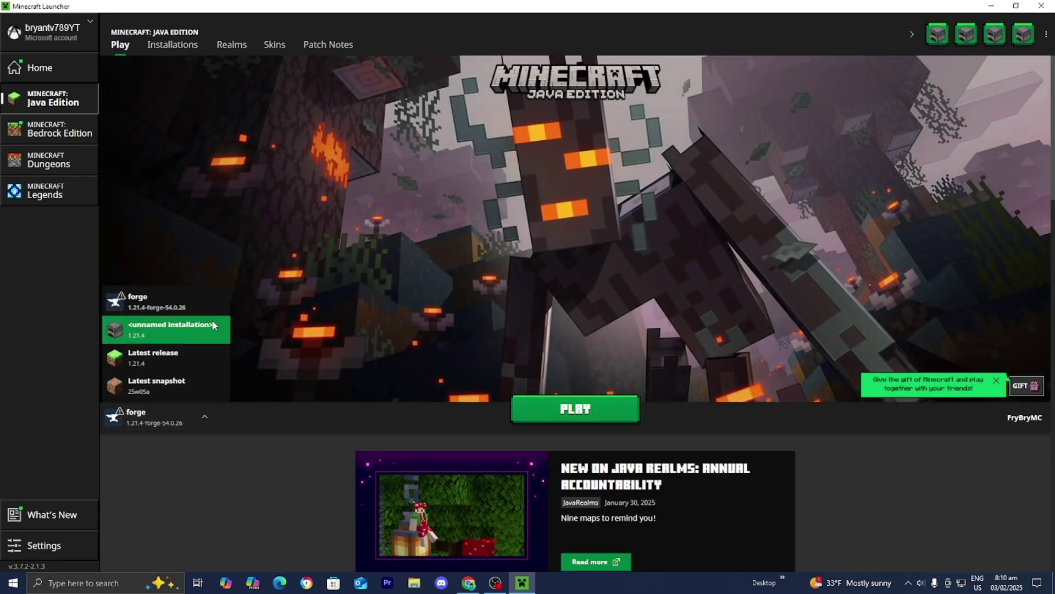
{"action": "left_click", "coordinate": [195, 298]}
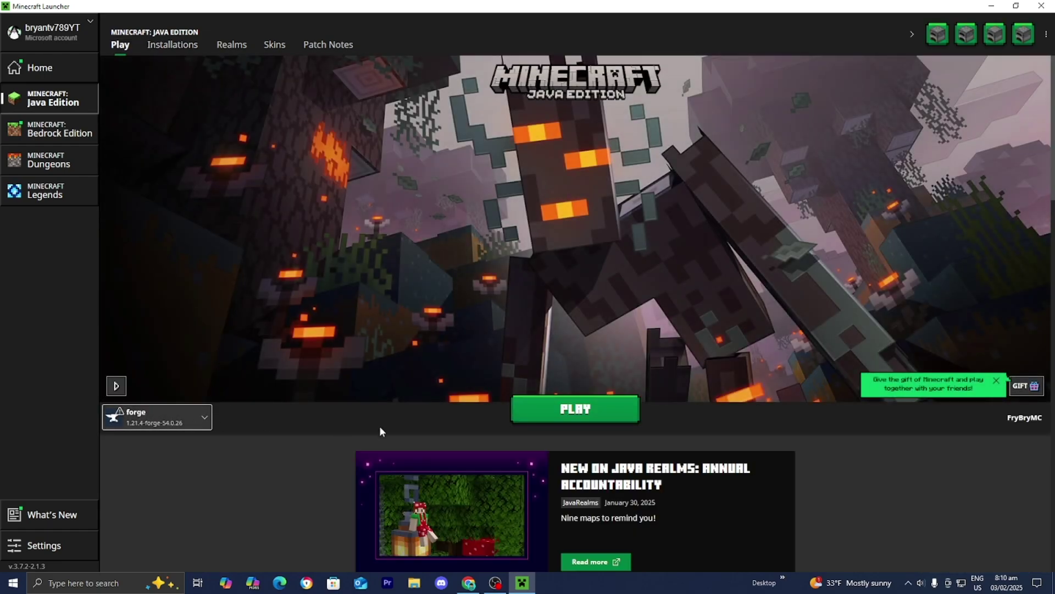
{"action": "left_click", "coordinate": [575, 412]}
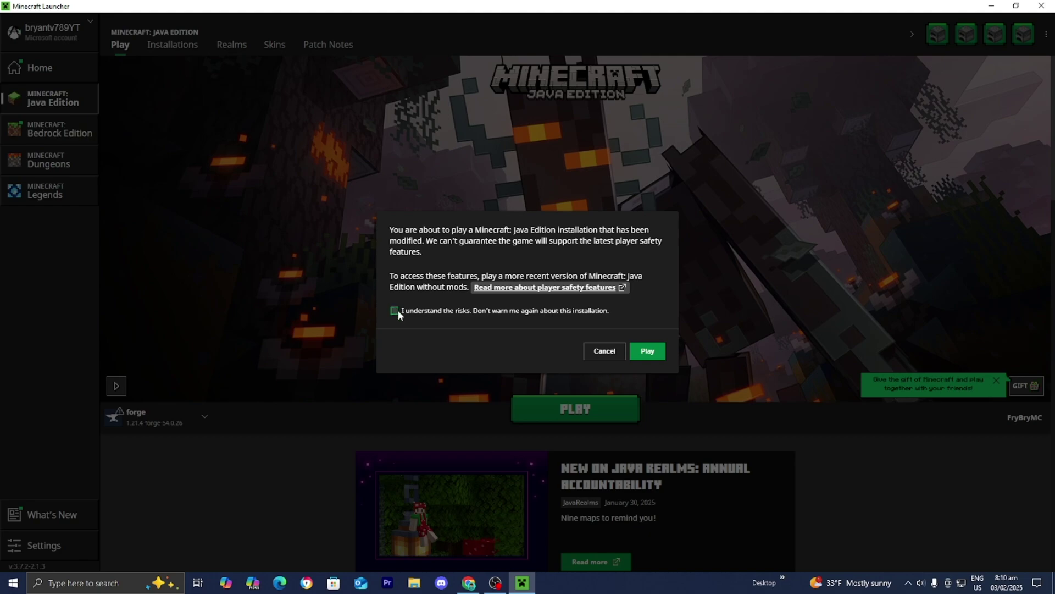
{"action": "left_click", "coordinate": [394, 310]}
{"action": "left_click", "coordinate": [642, 355]}
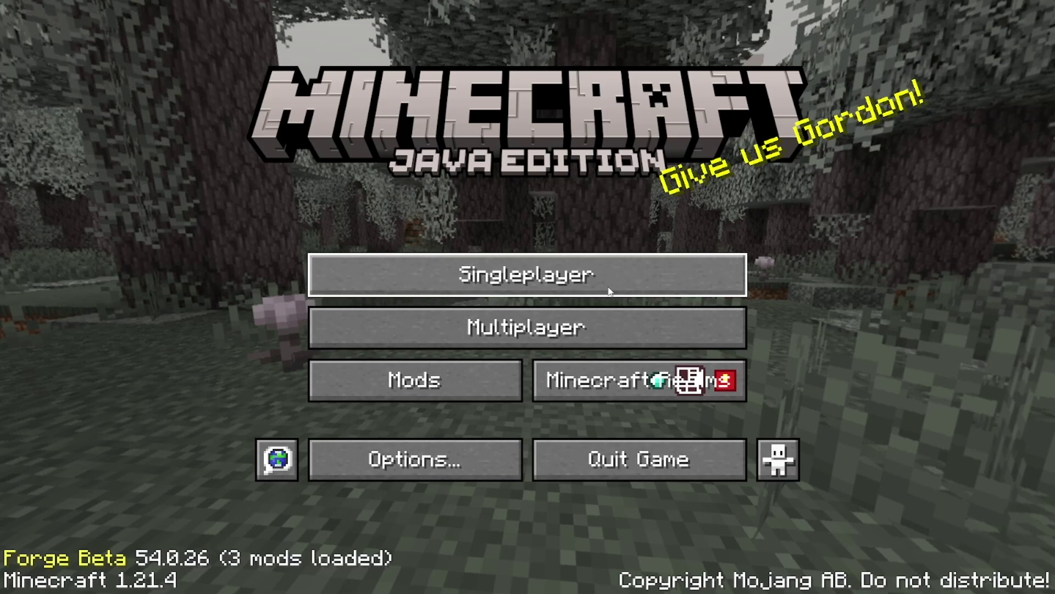
- Create a new singleplayer world and climb up and down the ladder column with W and S
{"action": "left_click", "coordinate": [608, 283]}
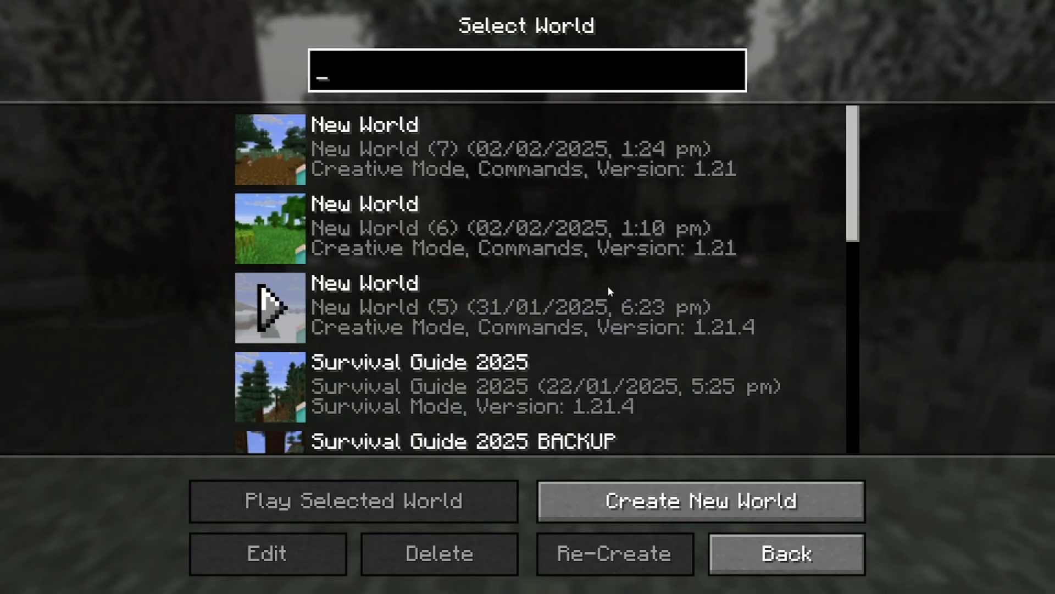
{"action": "left_click", "coordinate": [650, 496]}
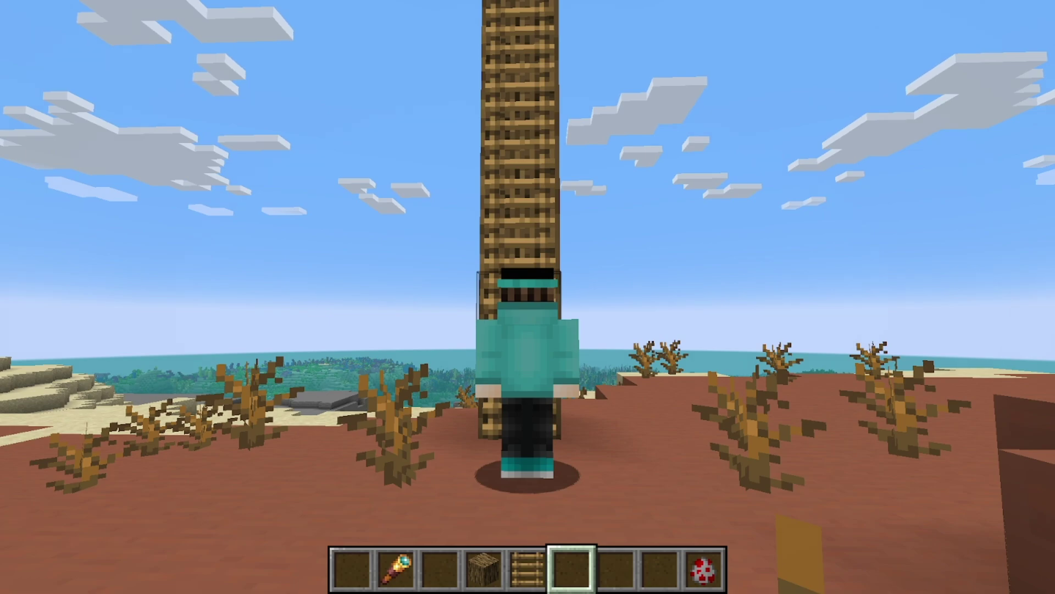
{"action": "key", "text": "w"}
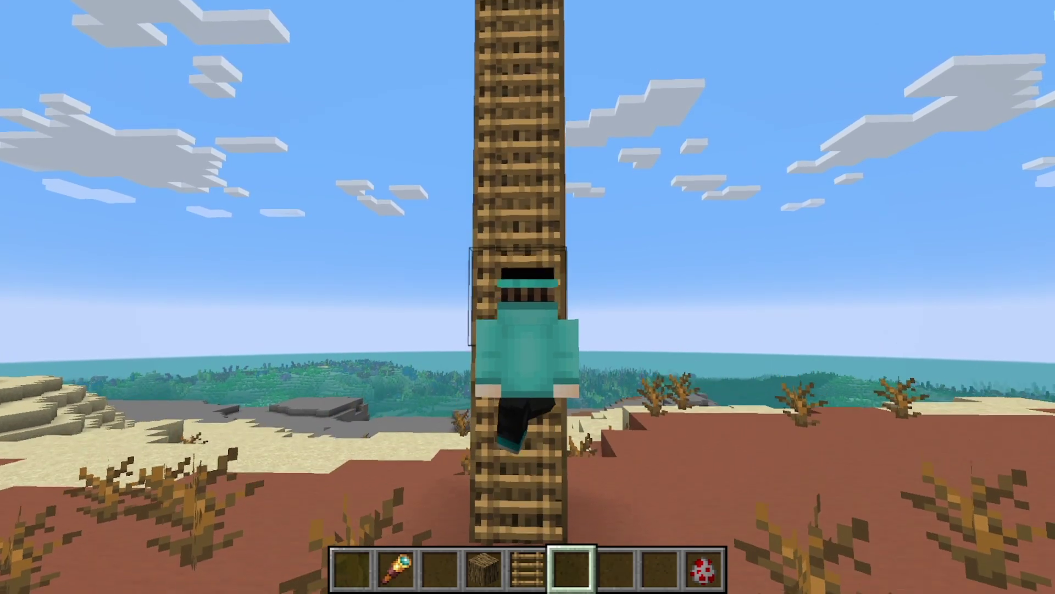
{"action": "key", "text": "w"}
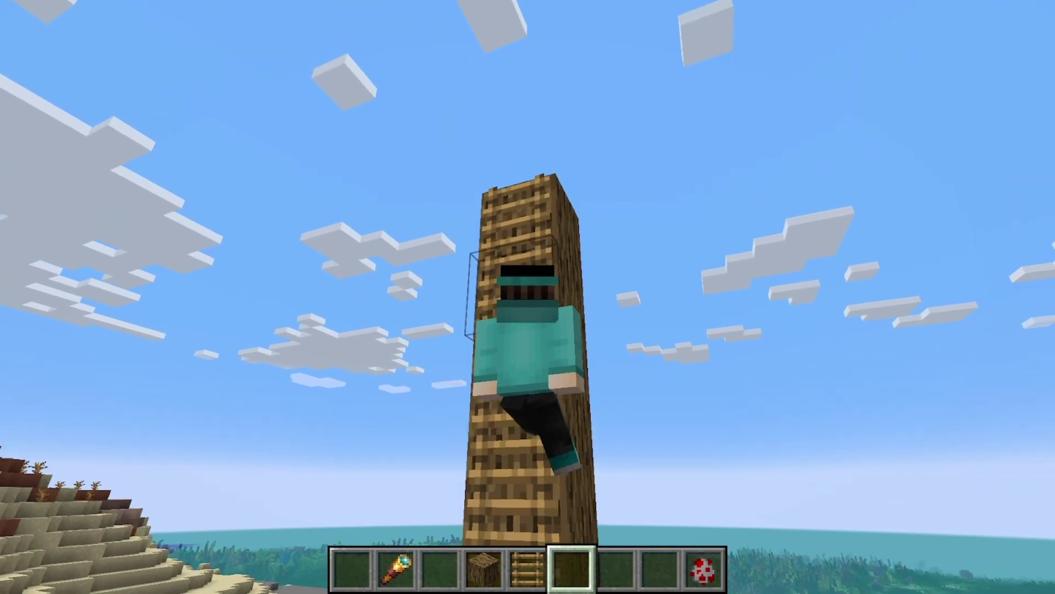
{"action": "key", "text": "s"}
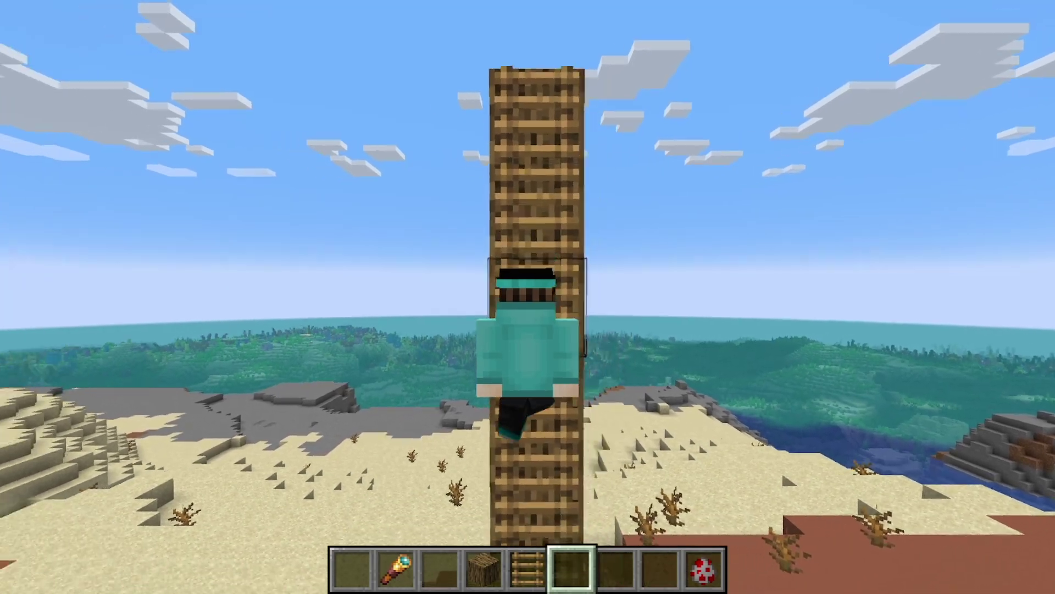
{"action": "key", "text": "s"}
{"action": "key", "text": "w"}
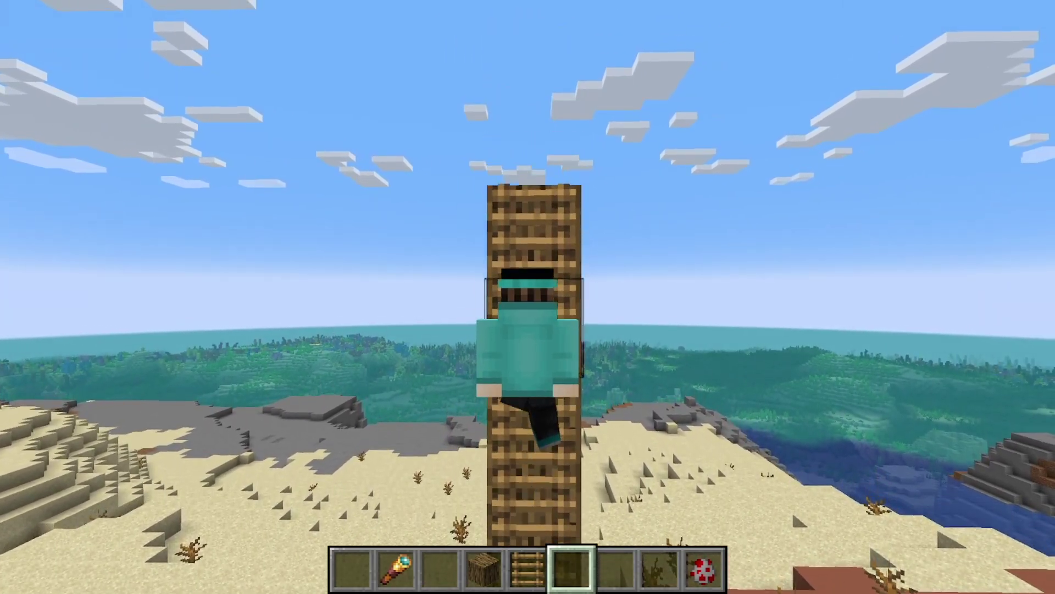